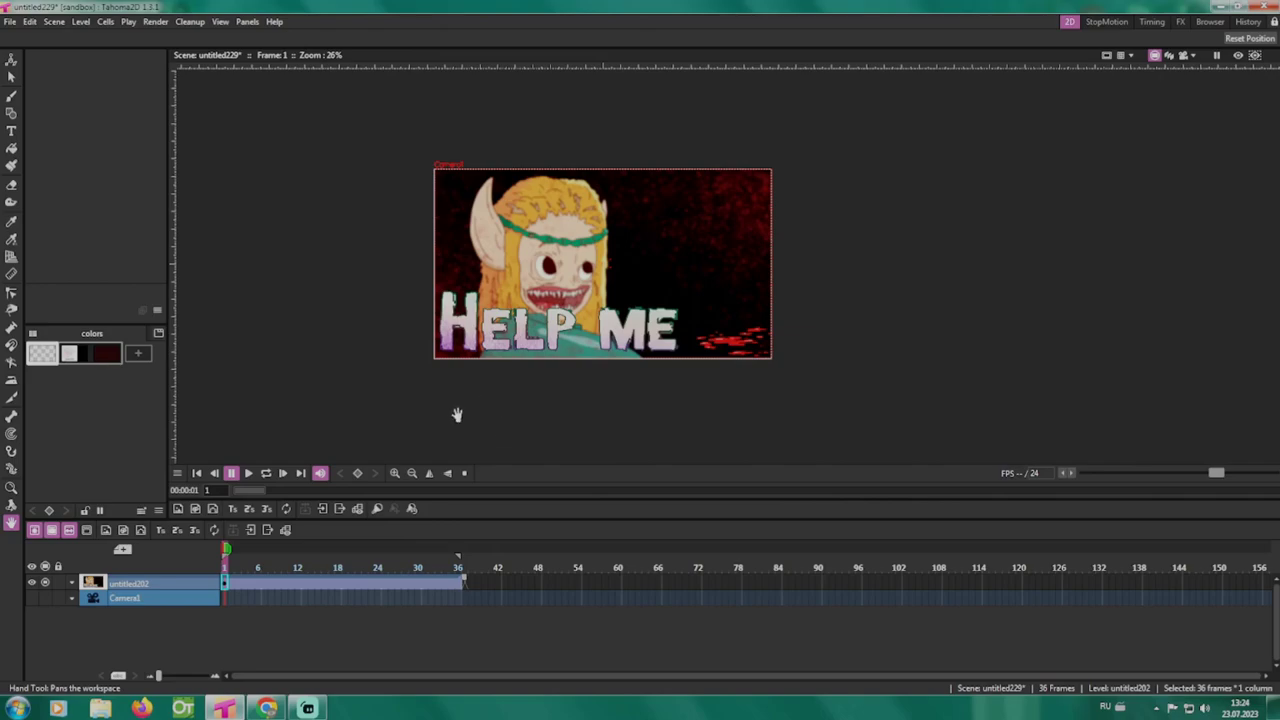
Step: Create a new vector level above the picture layer, starting at frame 1
click(143, 532)
click(659, 488)
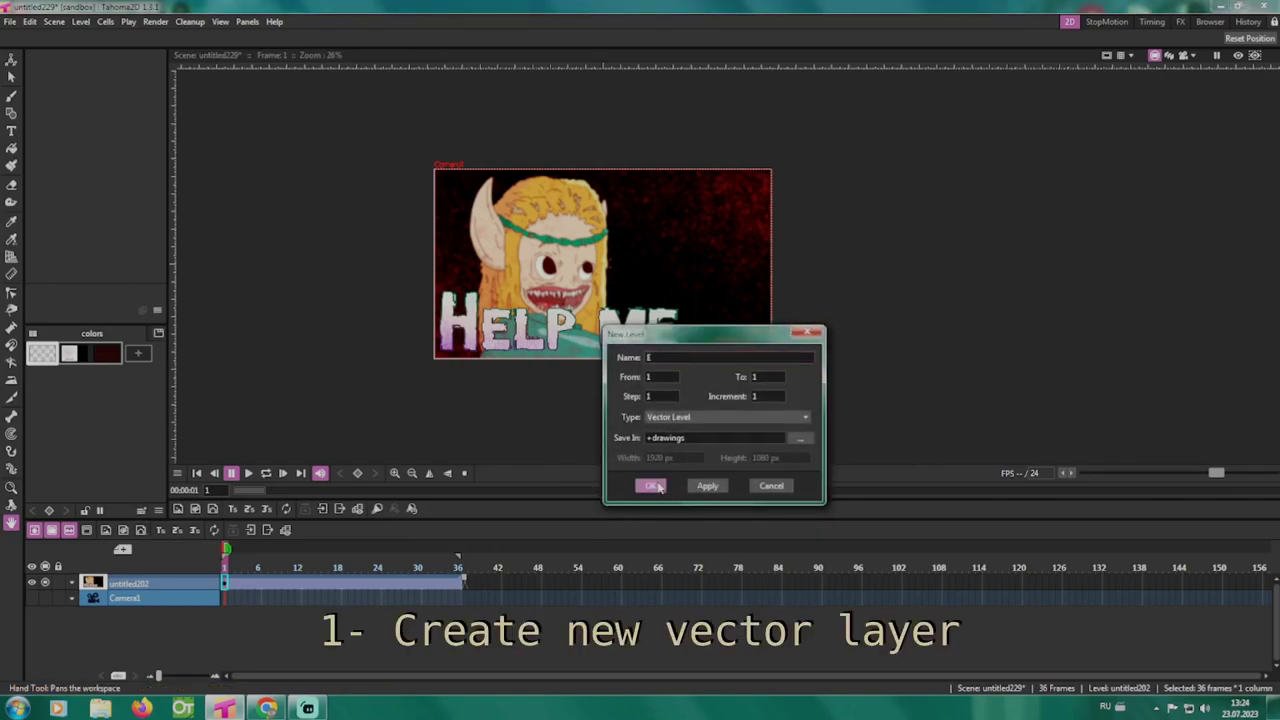
click(228, 584)
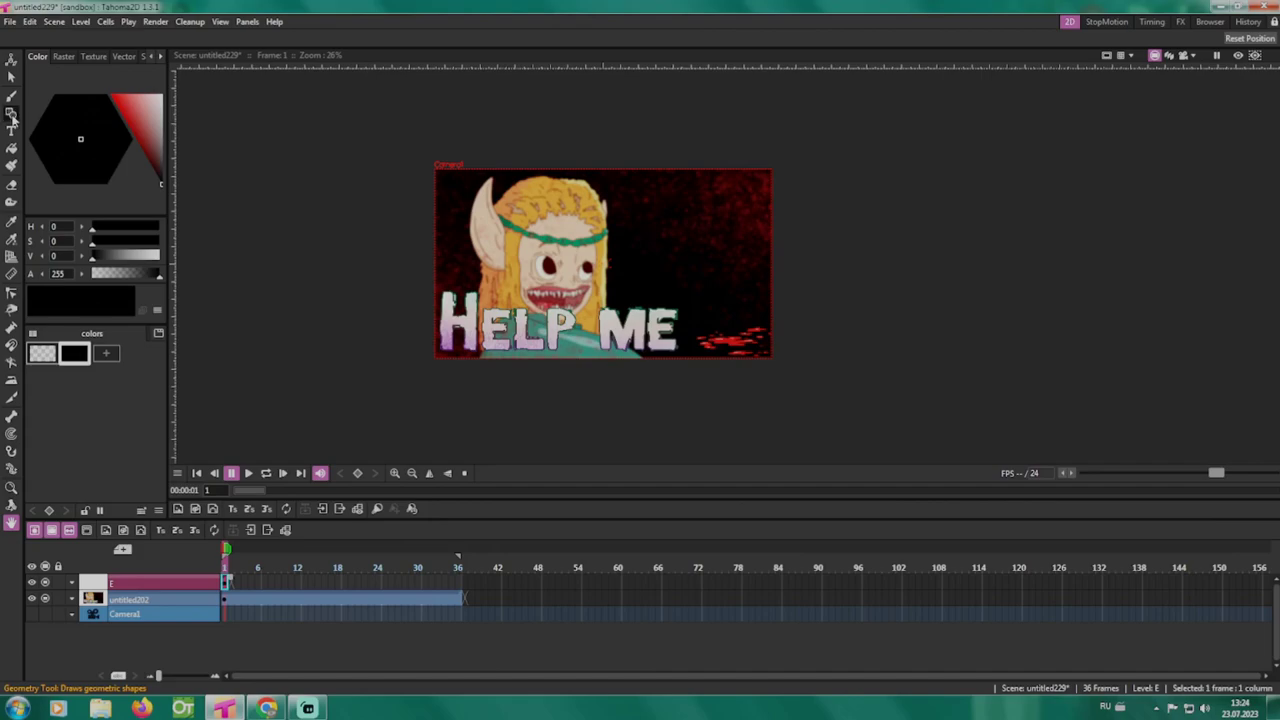
Step: Draw three tall upright rectangles across the picture with the Geometry tool and set their colour to white (H 0, S 0, V 100)
click(12, 116)
click(275, 38)
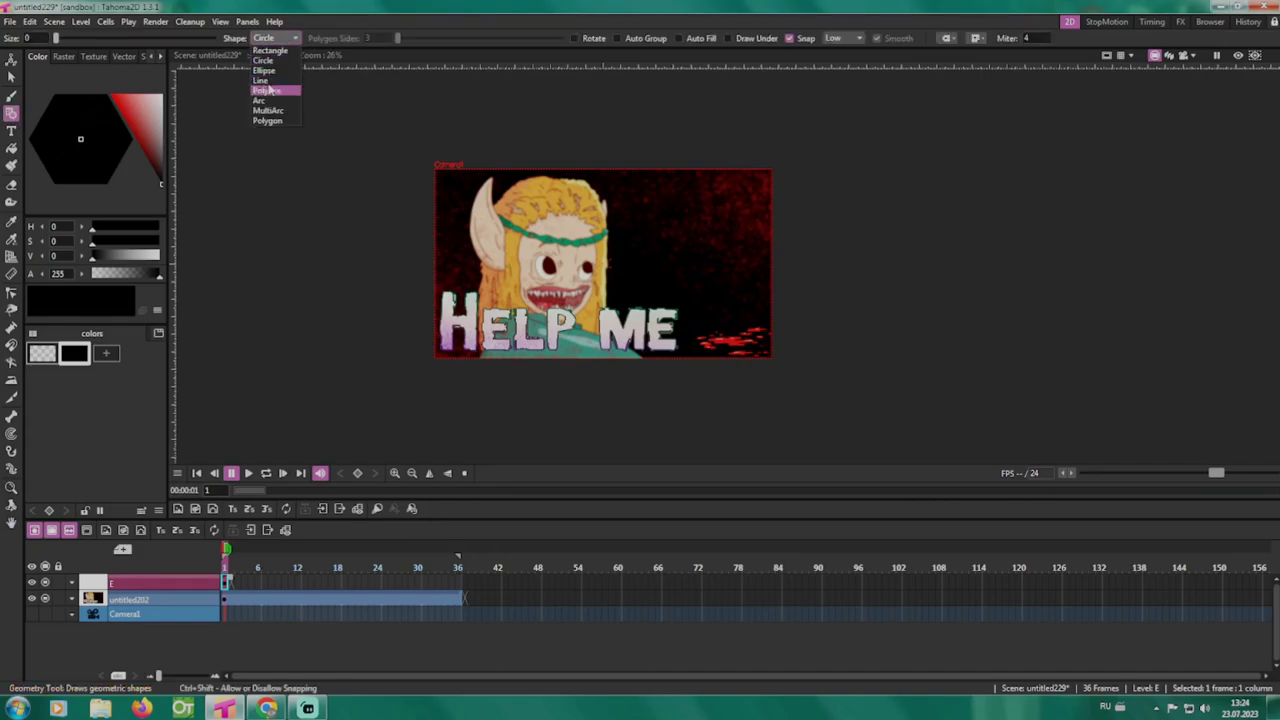
click(275, 50)
drag(494, 124, 542, 411)
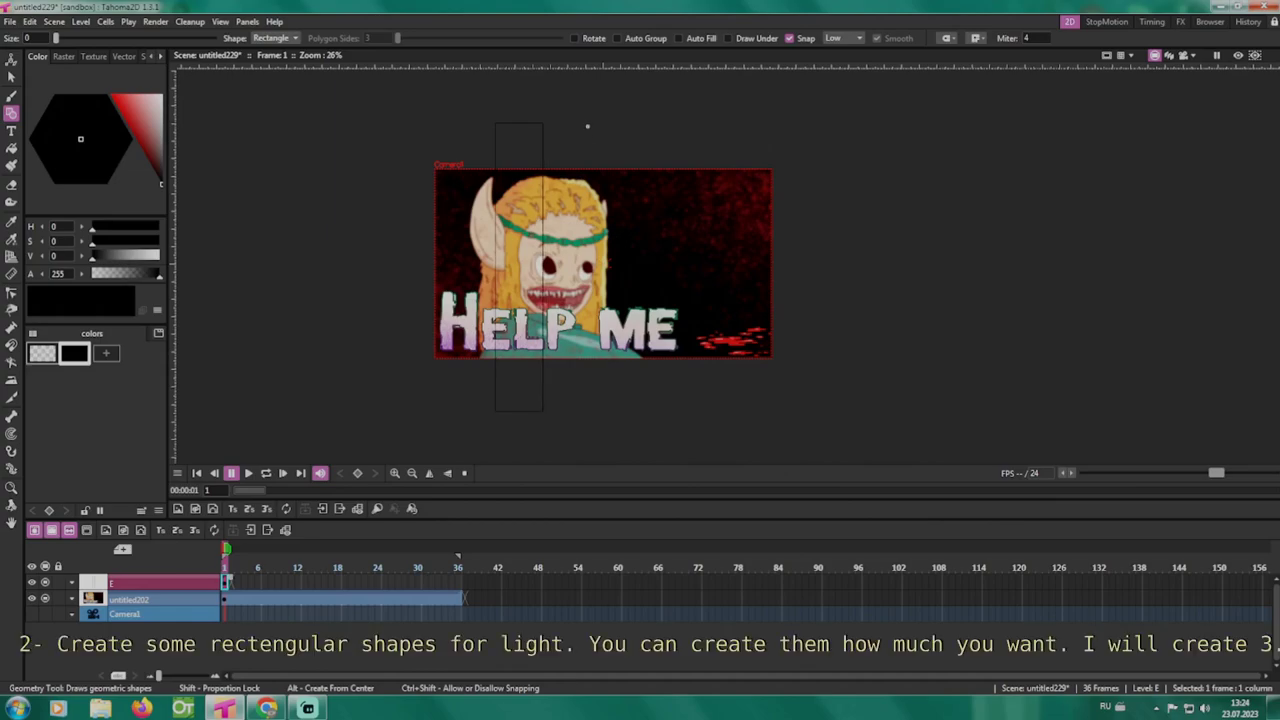
drag(622, 416, 611, 420)
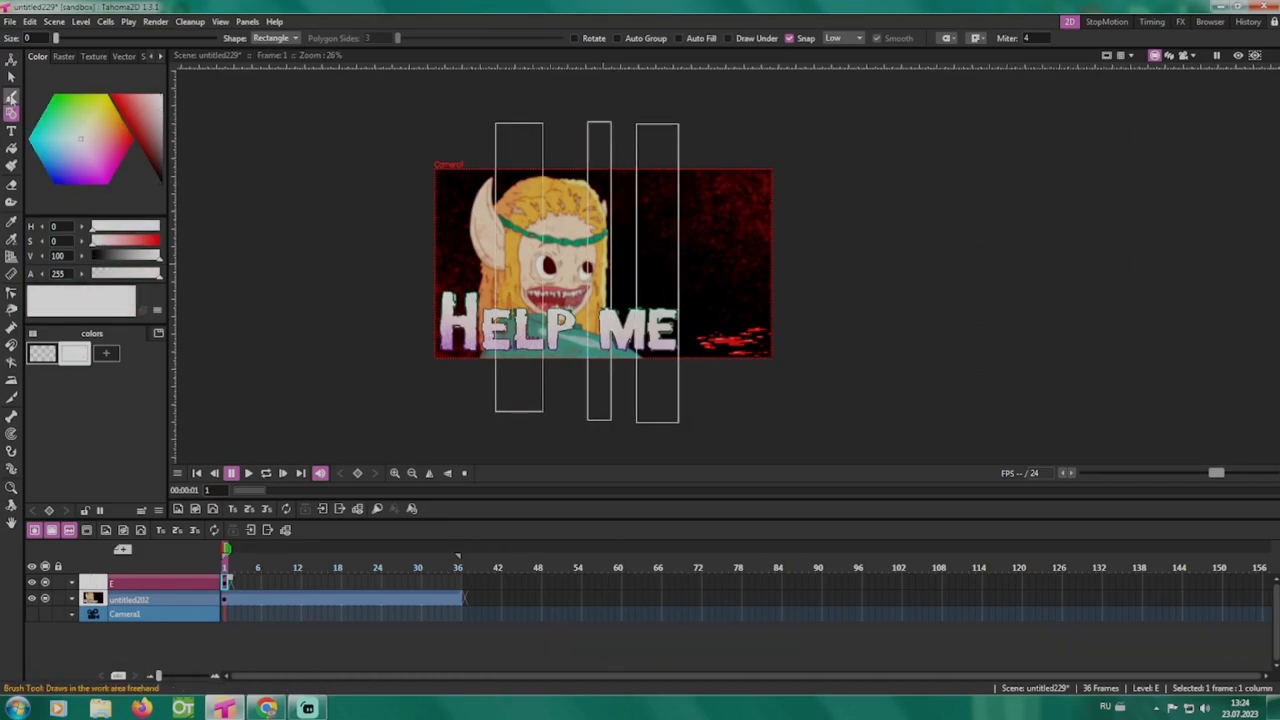
Step: Reshape the leftmost rectangle into a slanted light beam, narrow beyond the picture's upper right corner and widening beyond its lower left corner
click(11, 293)
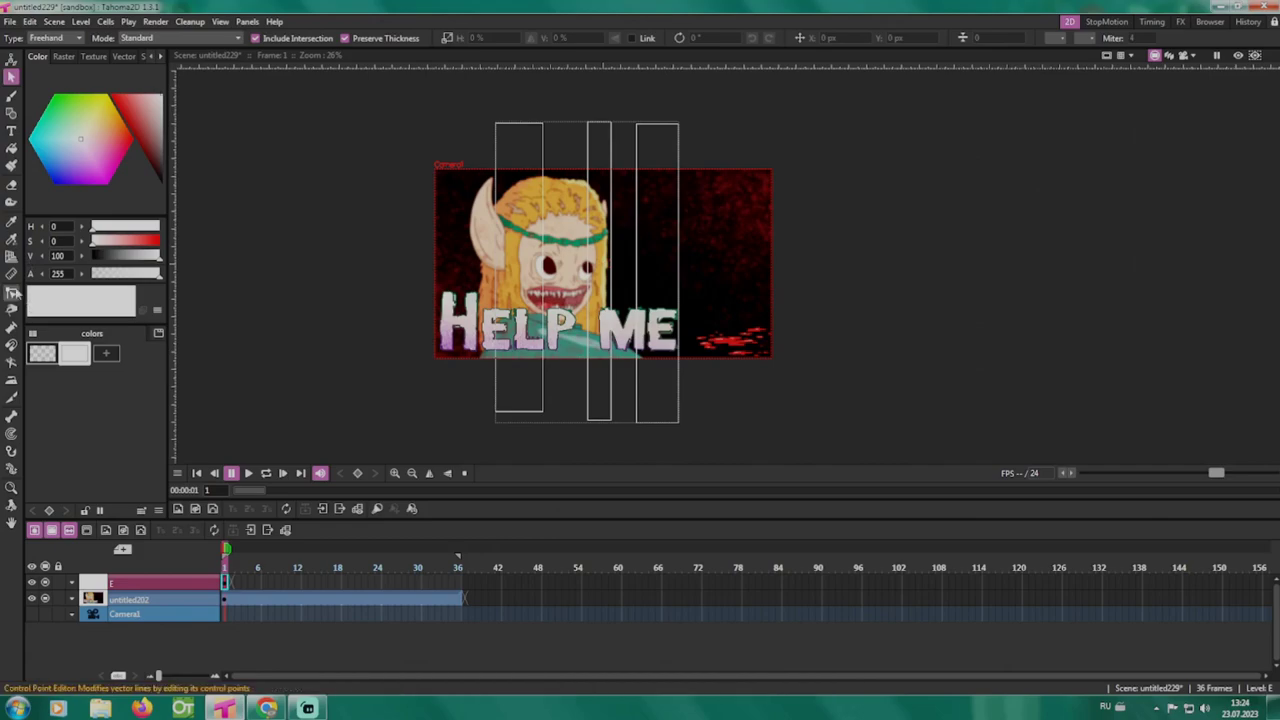
click(518, 416)
drag(497, 413, 376, 413)
drag(542, 413, 404, 419)
drag(542, 124, 843, 135)
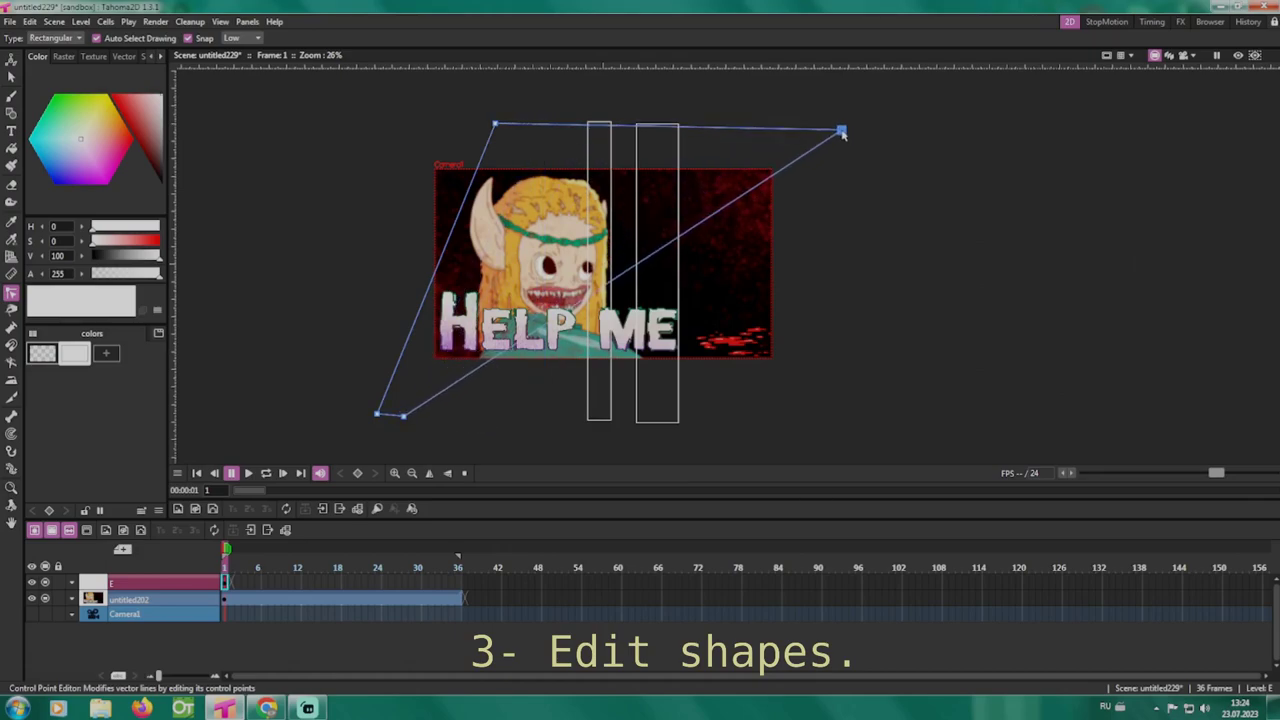
drag(494, 125, 834, 133)
drag(378, 415, 331, 377)
Step: Reshape the middle rectangle into a second slanted beam that starts beside the first one and widens below the picture
drag(611, 122, 861, 131)
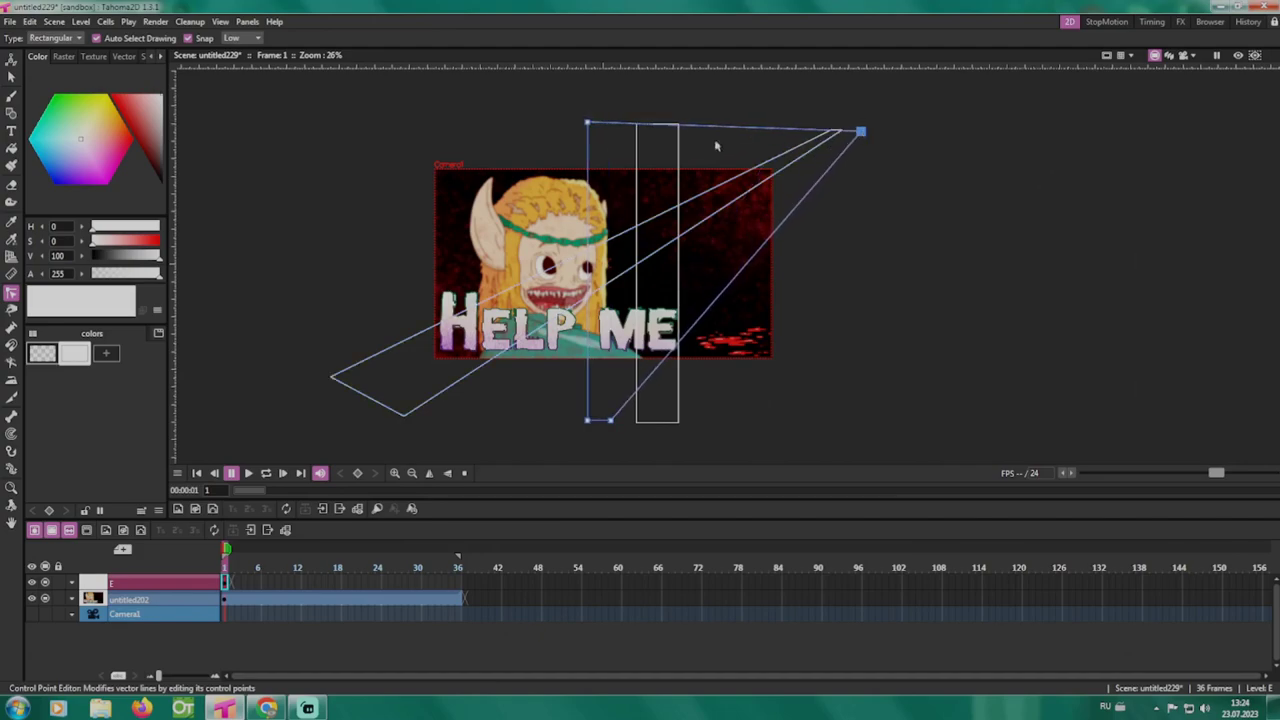
drag(587, 123, 848, 131)
drag(590, 420, 437, 420)
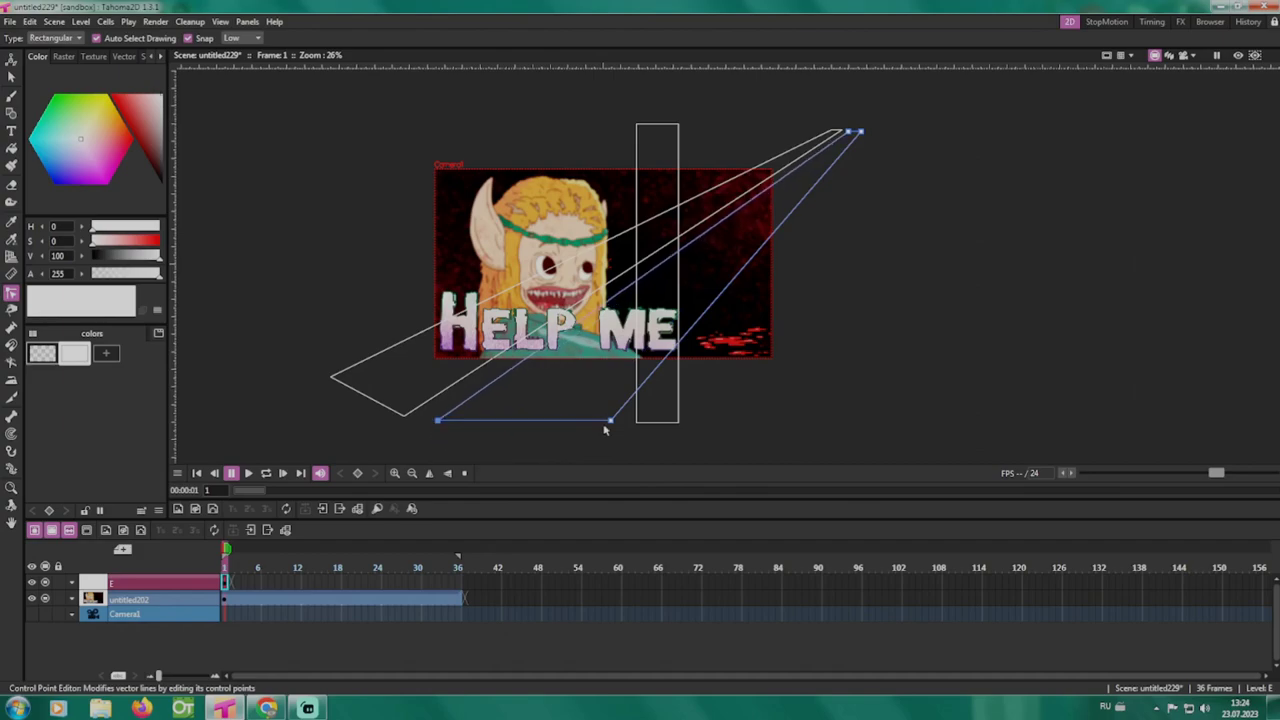
drag(609, 421, 540, 423)
Step: Reshape the rightmost rectangle into a third slanted beam with its narrow end beside the other two
click(674, 151)
drag(678, 124, 889, 131)
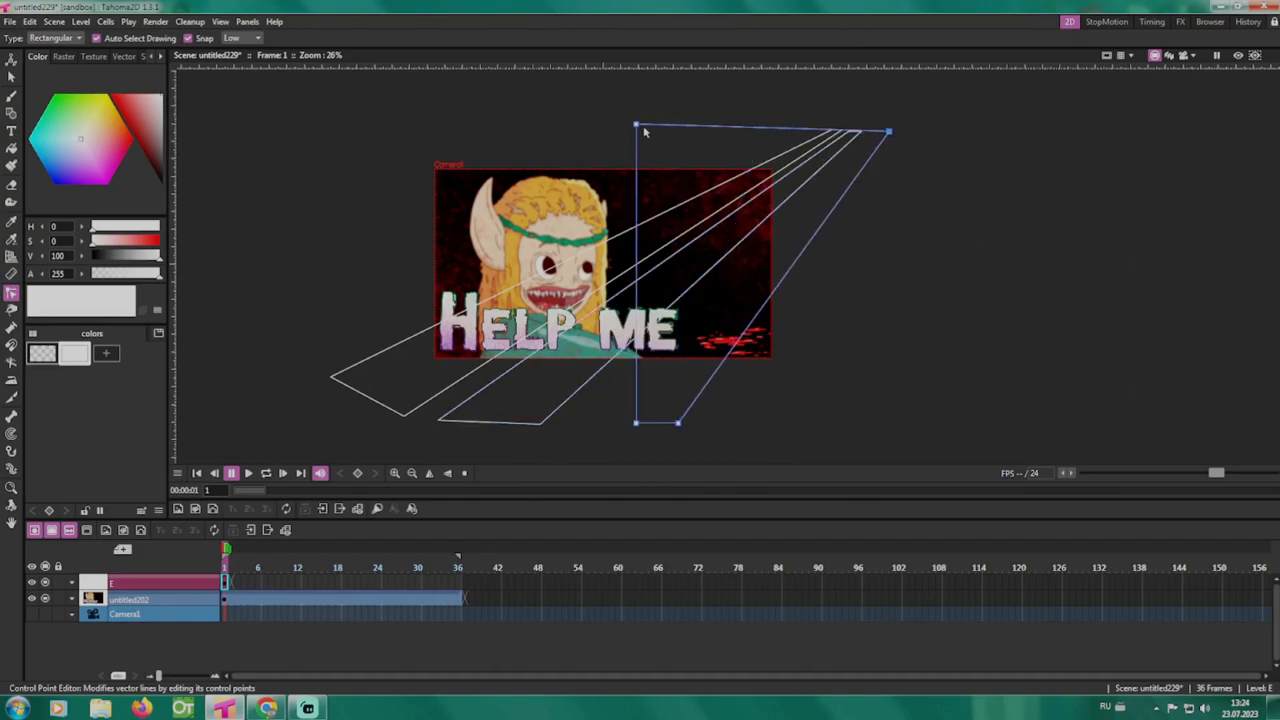
drag(636, 124, 866, 130)
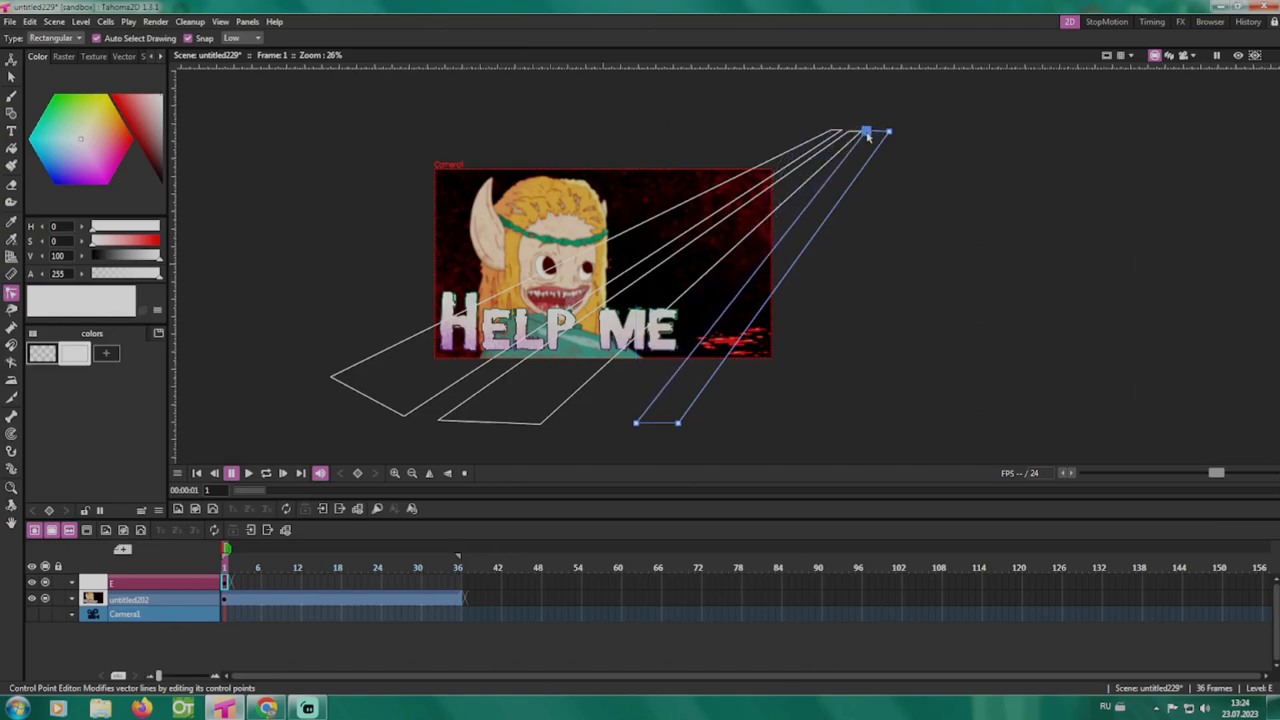
drag(637, 424, 565, 426)
drag(678, 424, 624, 425)
Step: Narrow the lower end of the middle beam and widen the lower end of the third beam
click(495, 425)
drag(541, 424, 476, 425)
click(570, 427)
drag(566, 426, 529, 425)
click(693, 407)
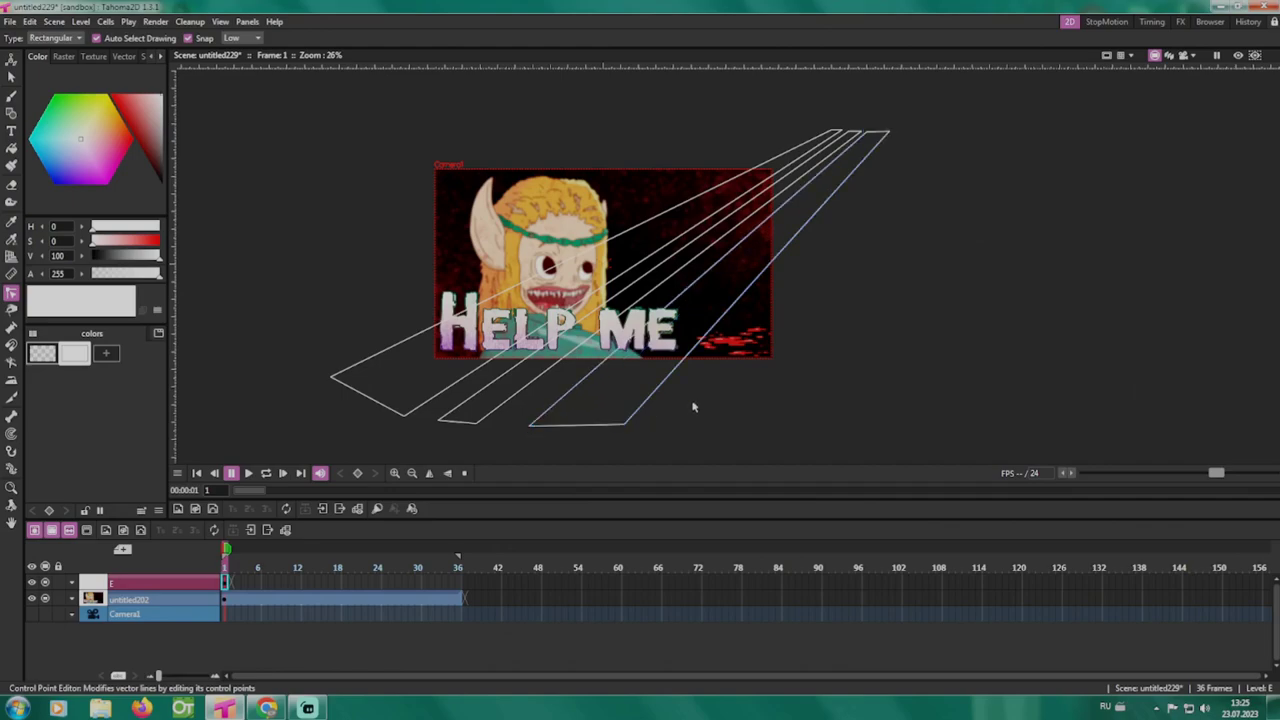
Step: Create blank drawings in frames 2 to 12 of the beam level
click(226, 583)
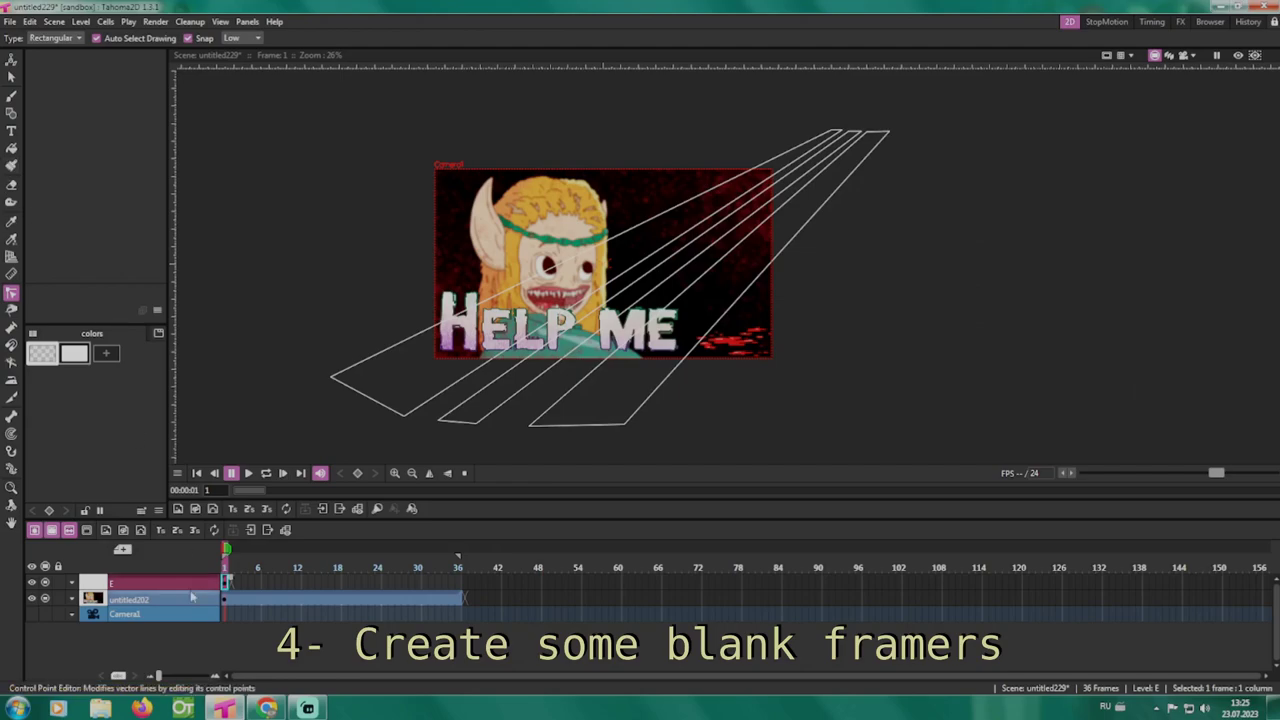
drag(229, 585, 298, 583)
right_click(298, 583)
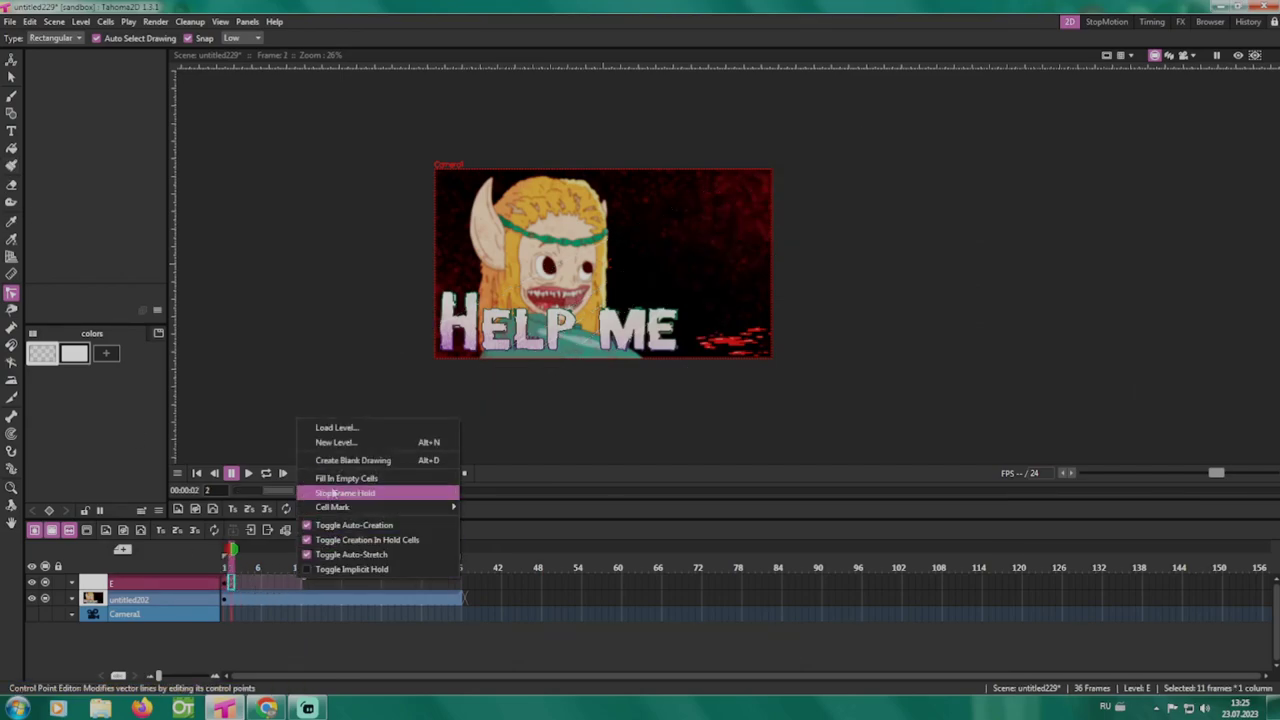
click(349, 461)
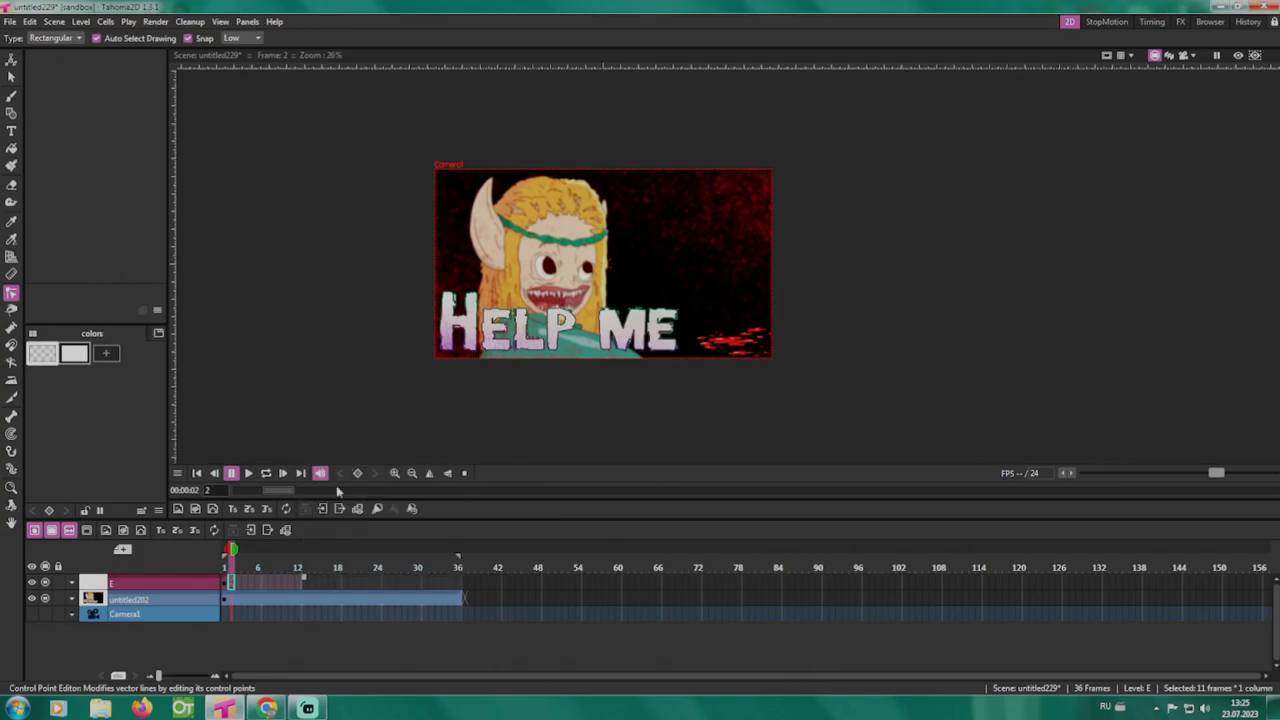
Step: Copy all three beam shapes from frame 1 and paste them into frame 12
click(226, 586)
key(s)
key(ctrl+a)
scroll(250, 215, down, 2)
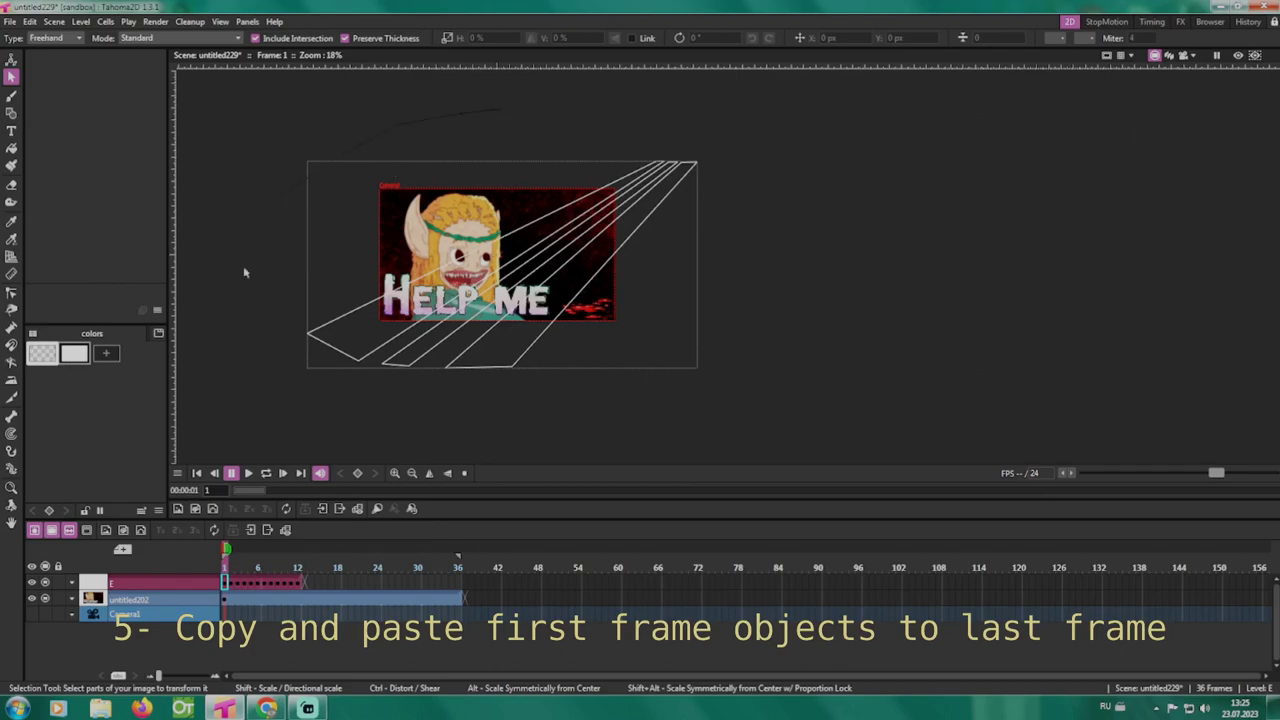
key(ctrl+a)
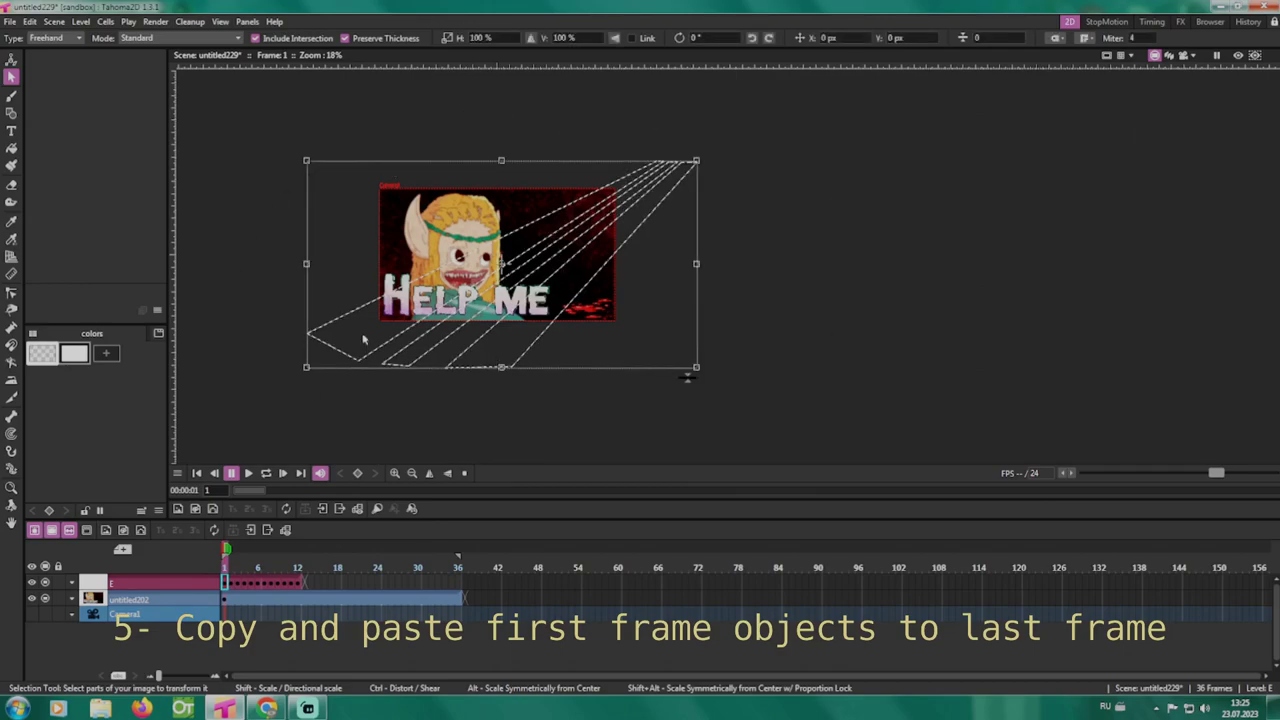
click(298, 583)
key(ctrl+v)
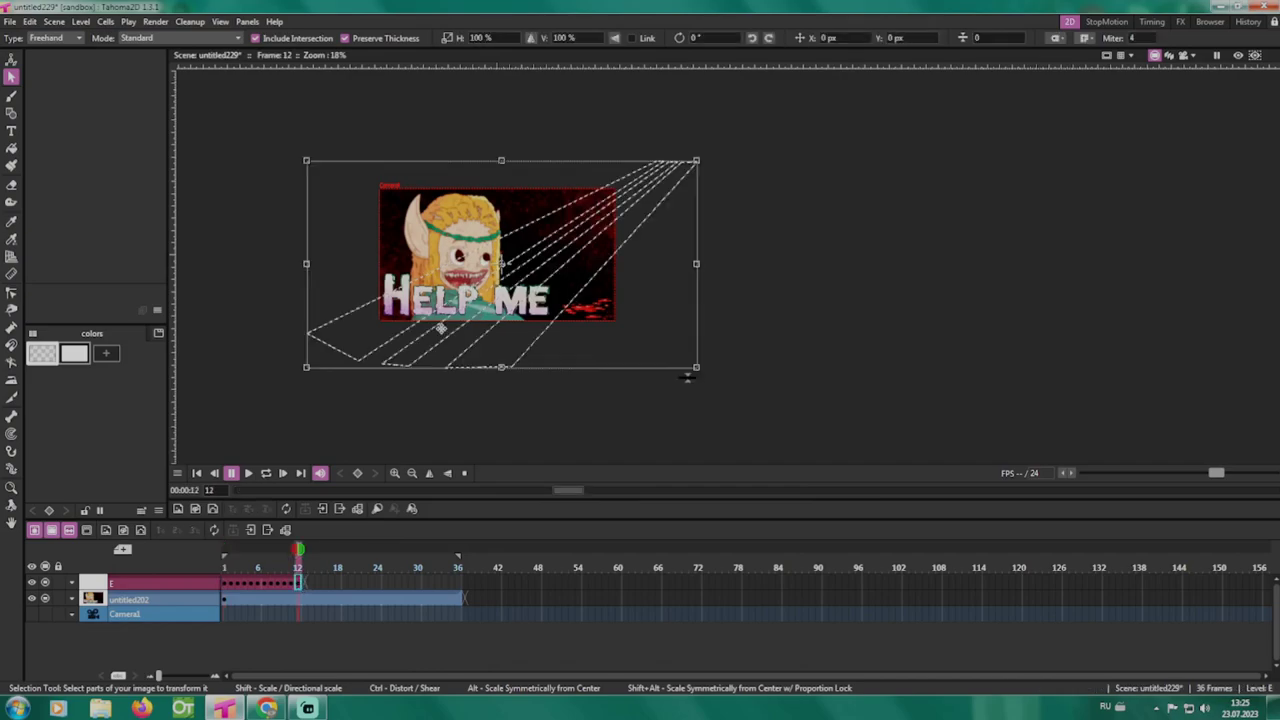
click(415, 436)
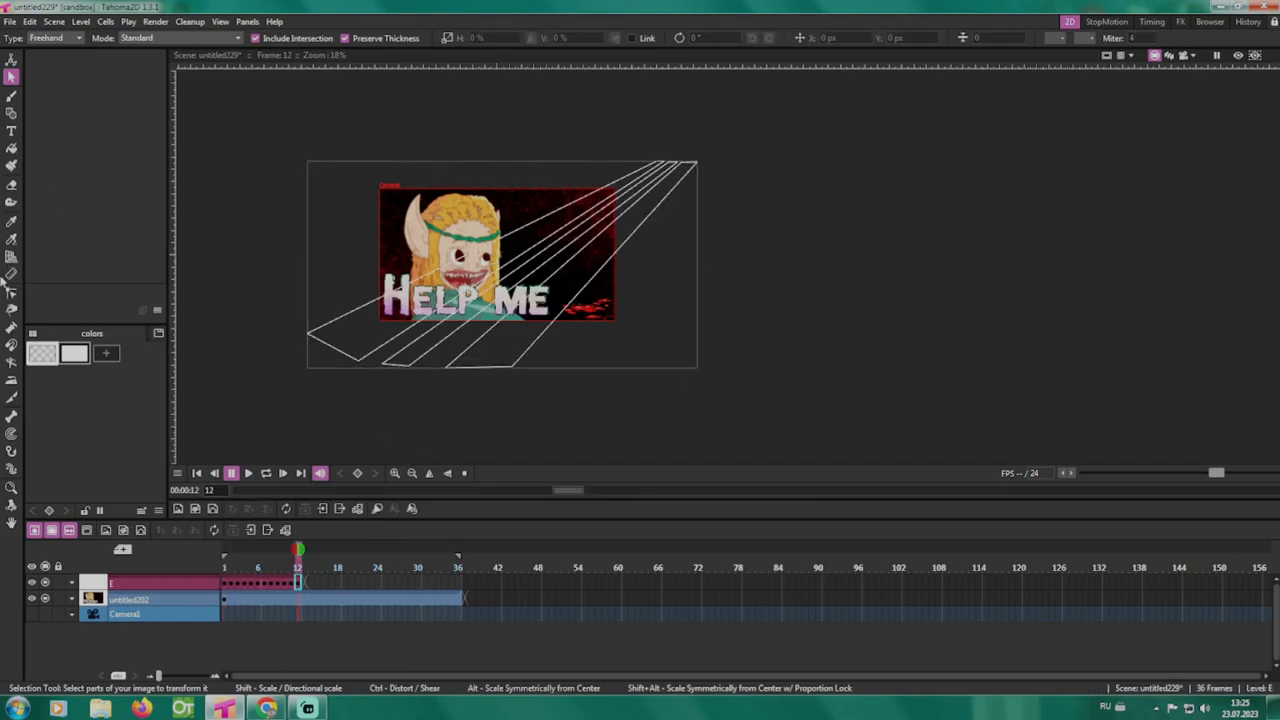
Step: In frame 12, shift the lower corner points of the first beam slightly with the Control Point Editor
click(11, 258)
click(11, 292)
scroll(386, 302, up, 2)
click(311, 396)
drag(240, 364, 235, 352)
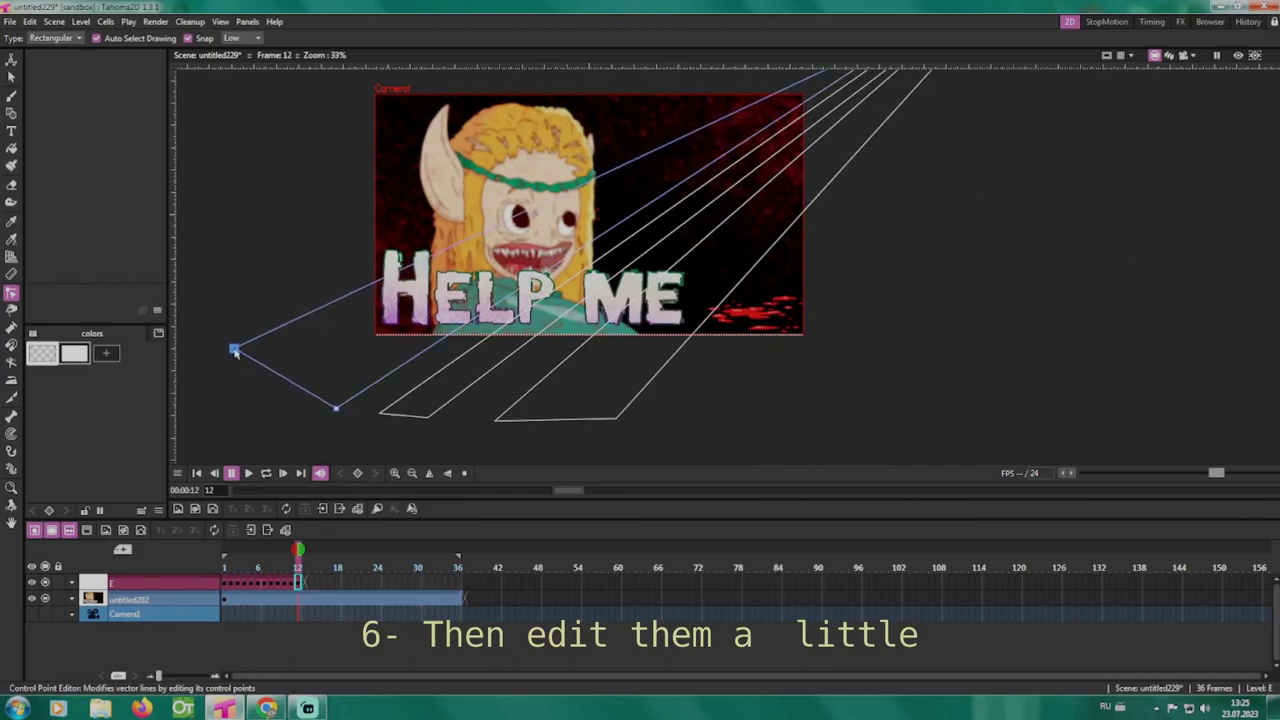
mouse_move(335, 407)
mouse_down()
mouse_move(321, 398)
mouse_move(426, 420)
mouse_move(367, 408)
mouse_up()
Step: Adjust the lower corners of the middle and third beams in frame 12 slightly and fine-tune the beams' narrow ends
click(378, 411)
click(529, 423)
click(529, 421)
drag(497, 422, 464, 421)
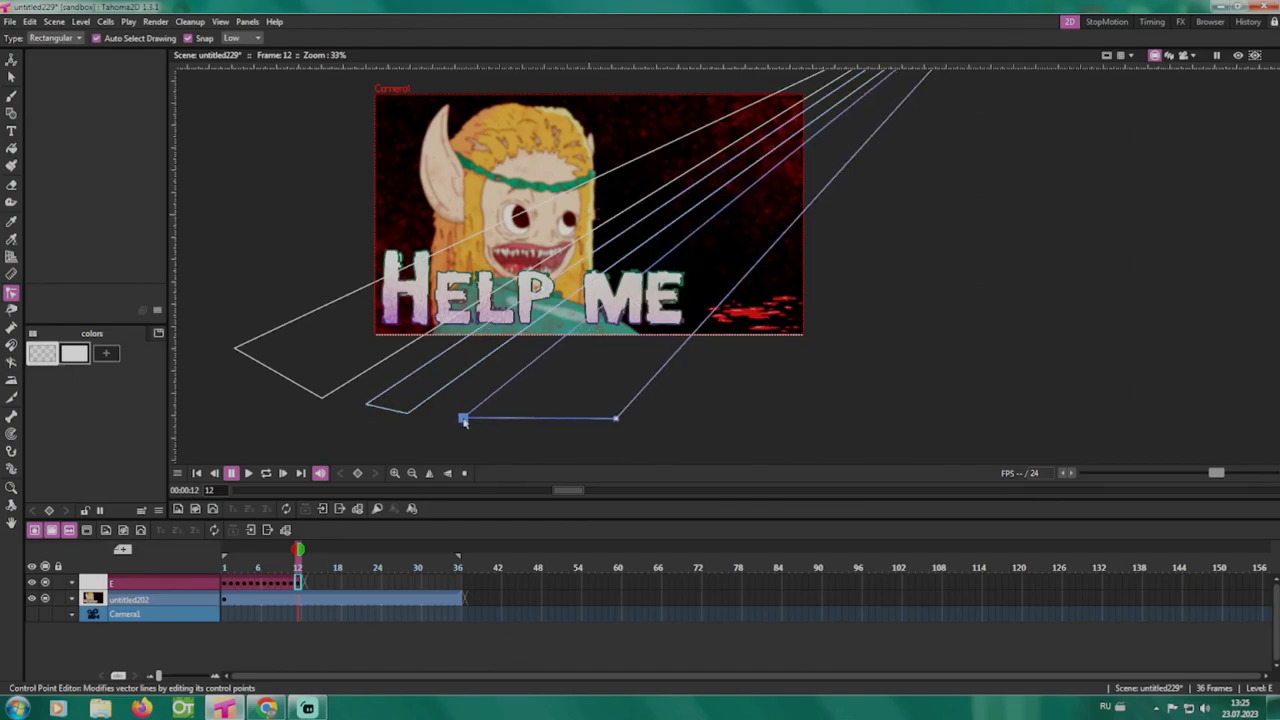
drag(616, 421, 614, 418)
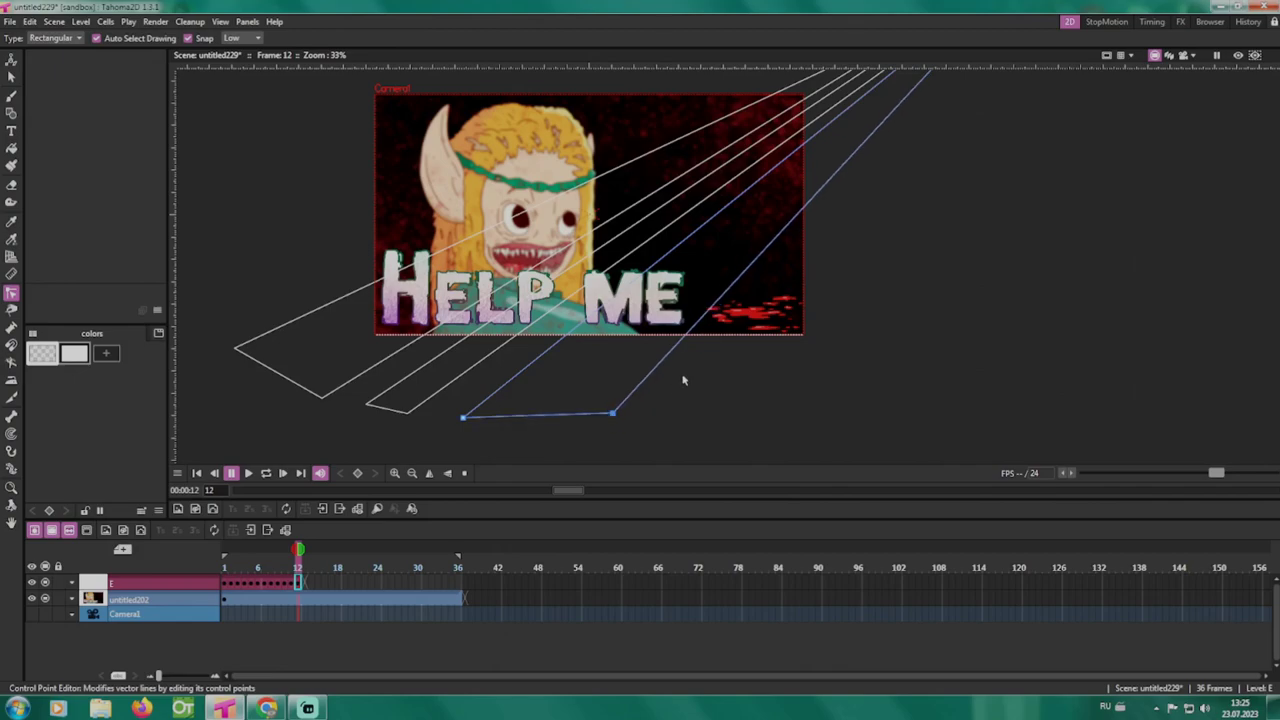
scroll(684, 380, down, 1)
scroll(806, 162, up, 2)
mouse_move(786, 157)
mouse_down()
mouse_move(826, 157)
mouse_move(731, 158)
mouse_up()
scroll(766, 243, down, 4)
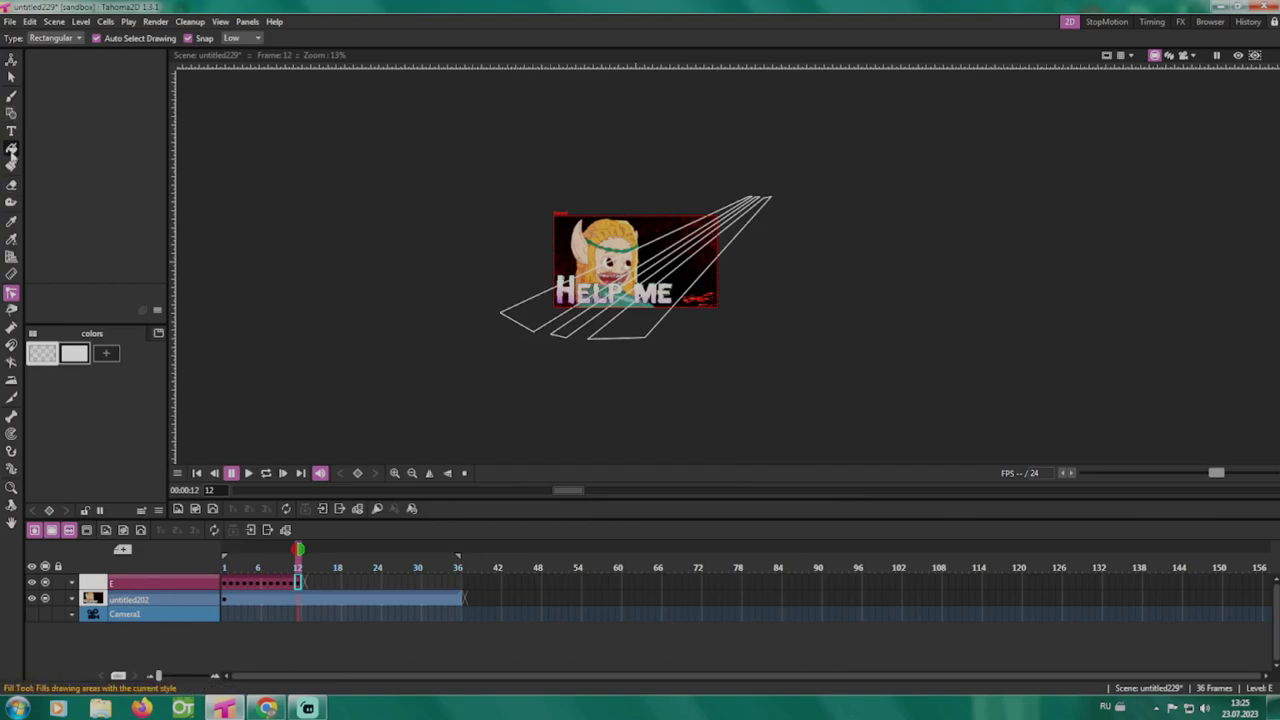
Step: Fill all three beams in frame 12 with the white palette colour
click(11, 148)
scroll(653, 301, up, 2)
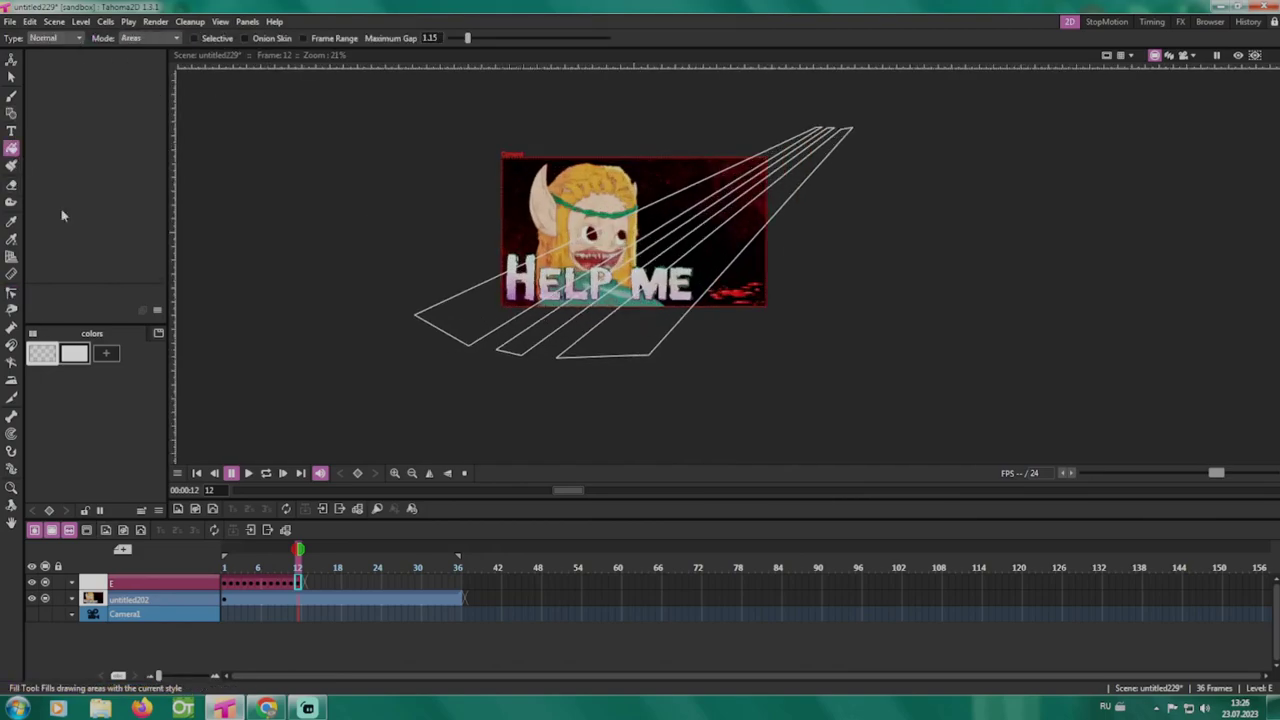
click(74, 353)
click(680, 300)
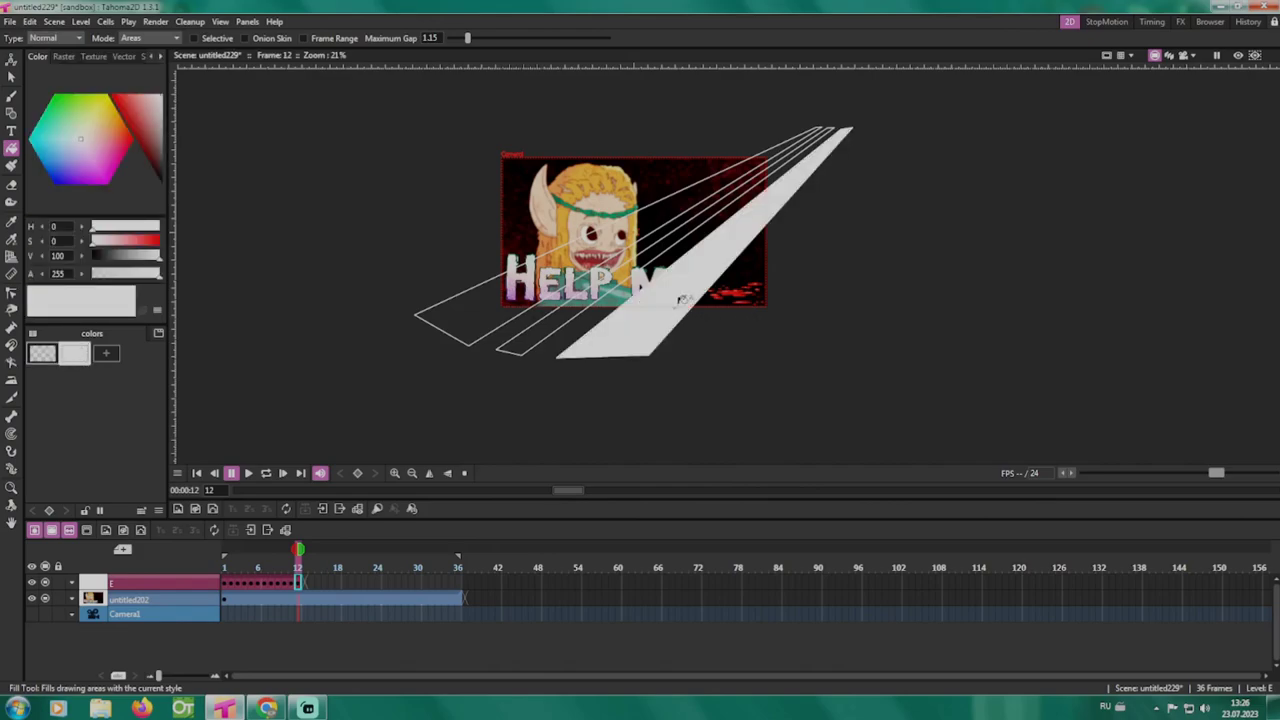
click(606, 283)
click(575, 266)
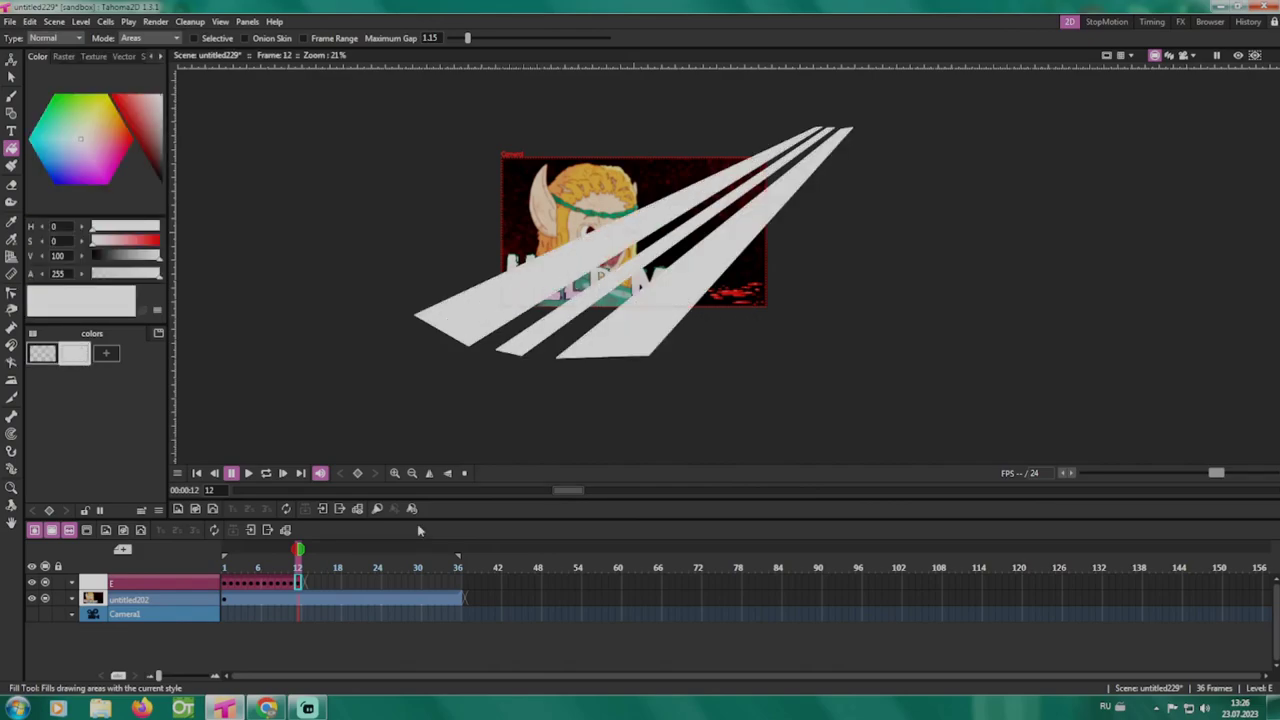
Step: Fill all three beams in frame 1 with the same white colour
click(229, 584)
click(576, 245)
click(608, 285)
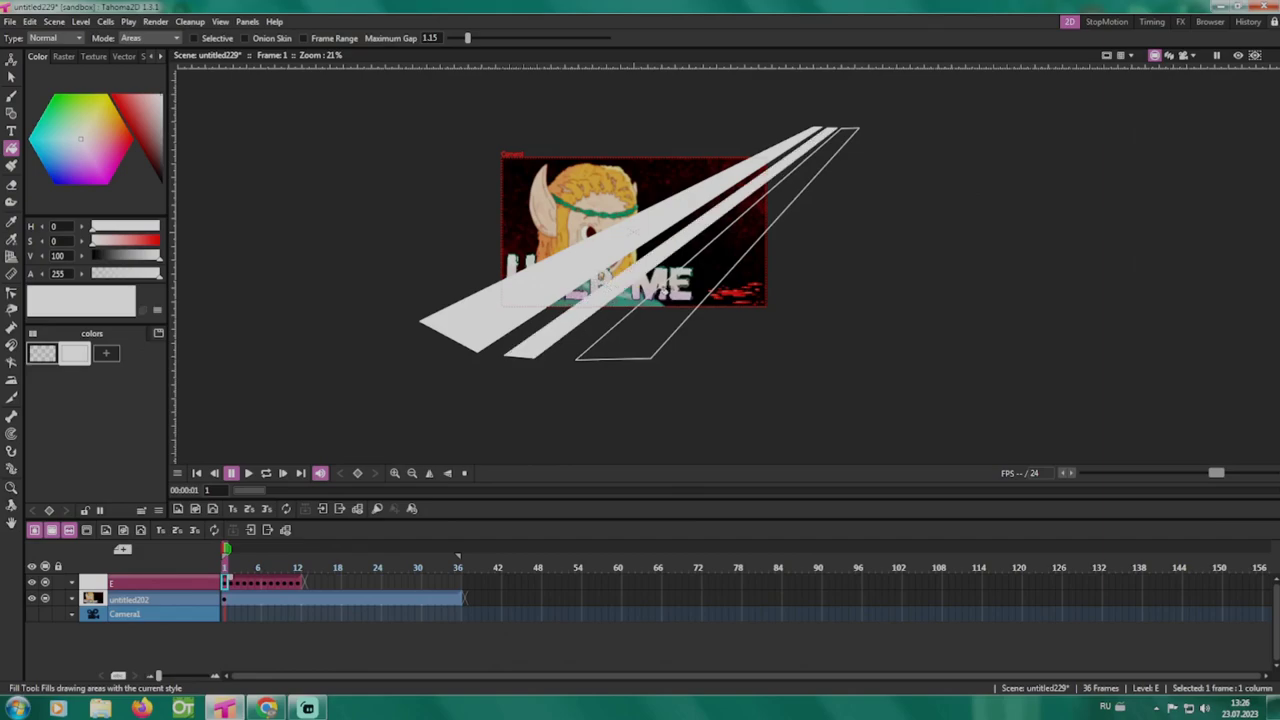
click(665, 293)
Step: Inbetween drawings 0001 to 0012 of the beam level from the Level Strip, using Ease In / Ease Out interpolation
click(11, 76)
key(ctrl+a)
click(247, 22)
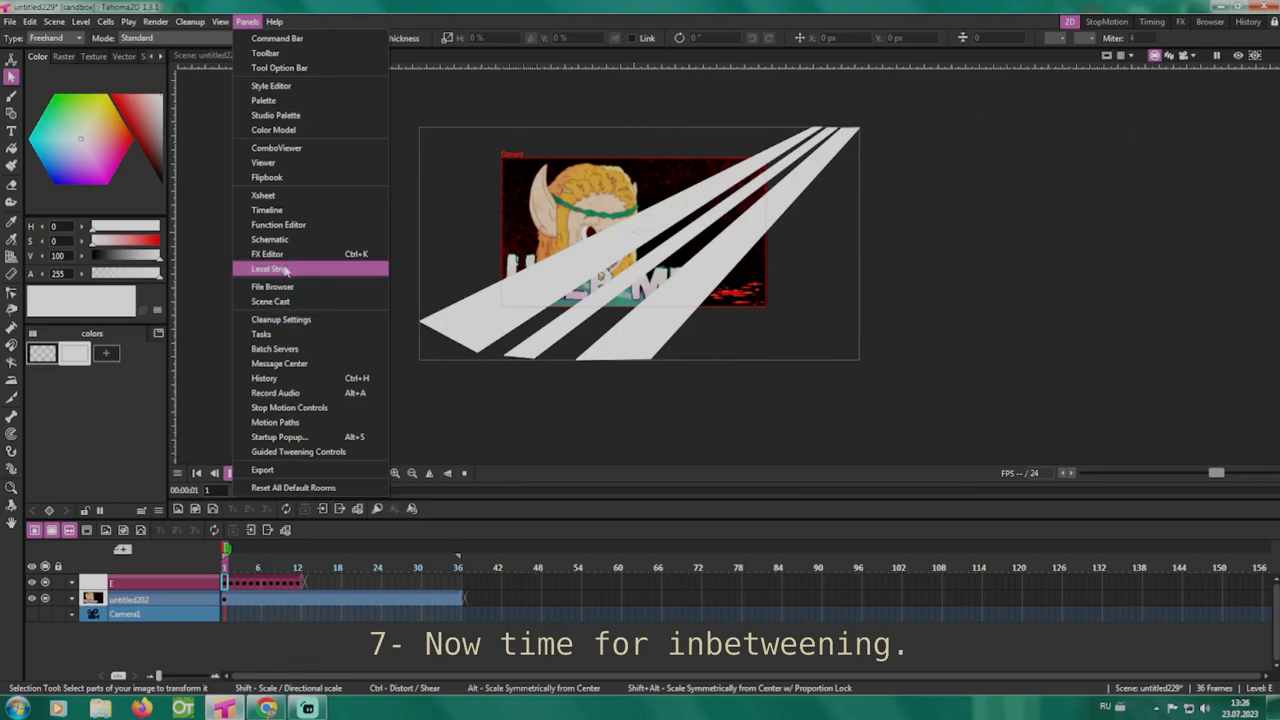
click(270, 270)
scroll(737, 302, up, 1)
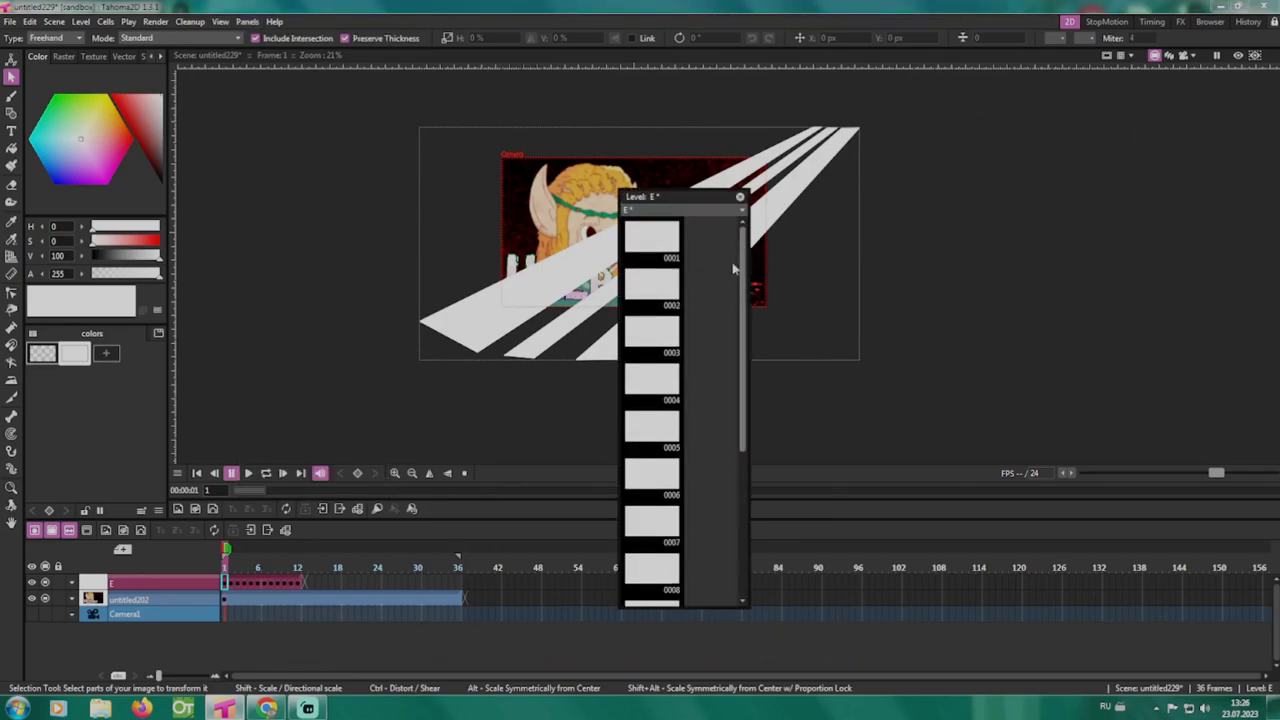
click(670, 239)
scroll(715, 330, down, 2)
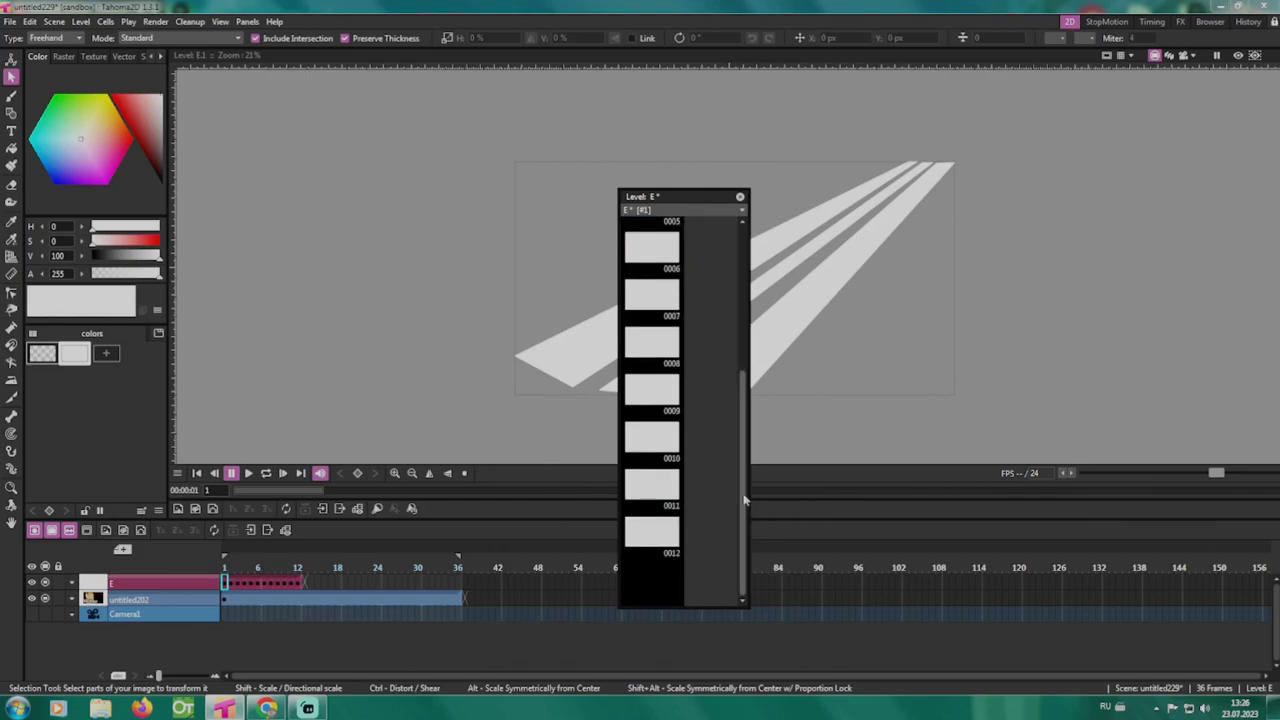
shift+click(660, 545)
key(ctrl+i)
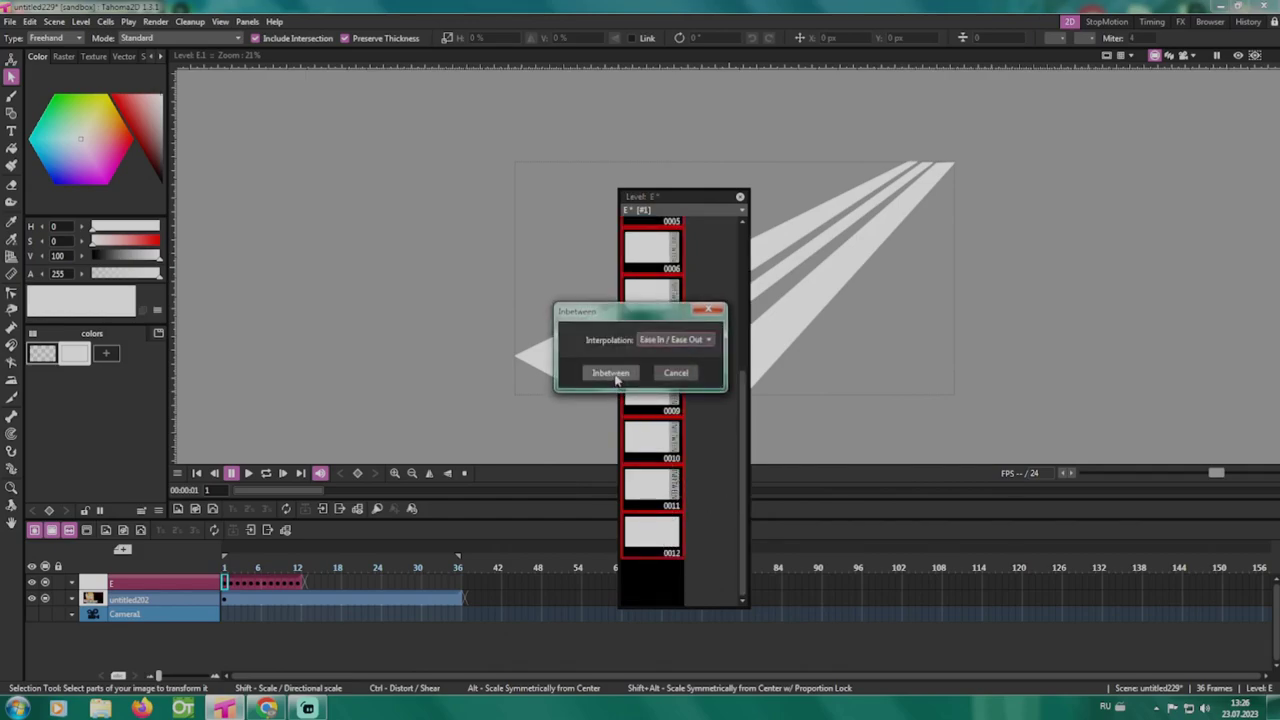
click(610, 373)
click(740, 197)
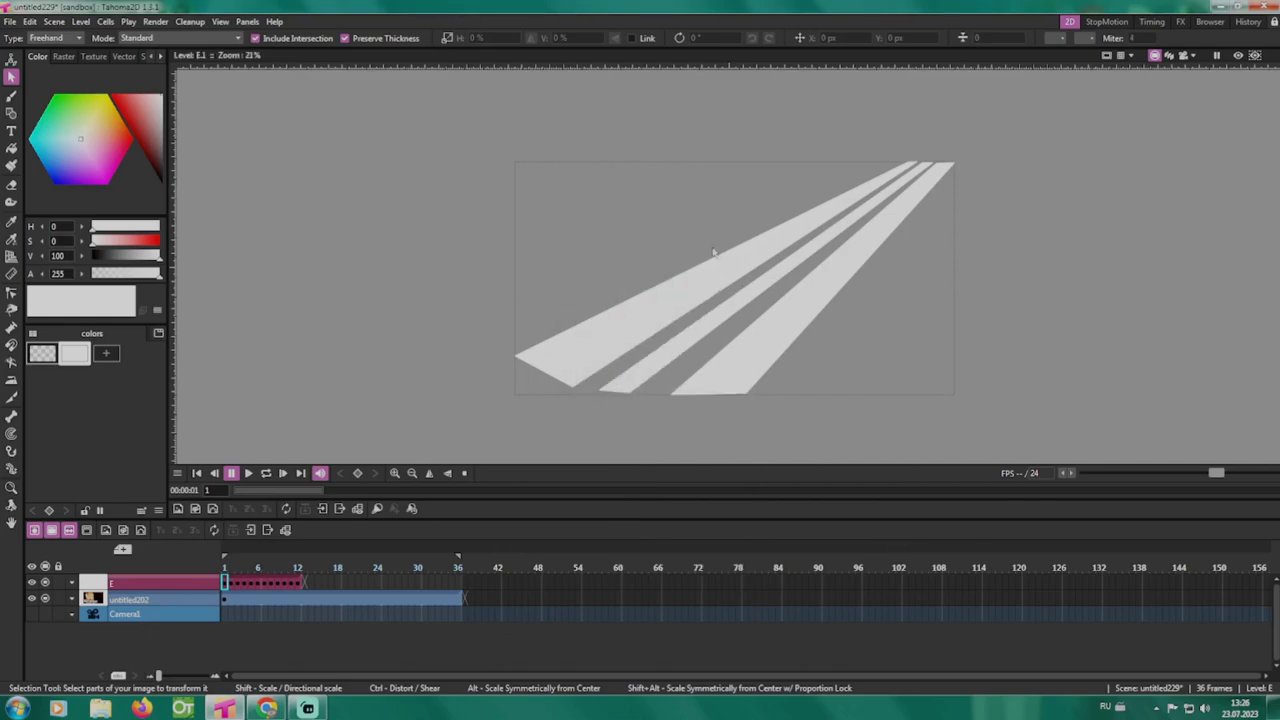
Step: Apply Swing to frames 1 to 12 of the beam level so its motion loops back
click(236, 567)
drag(236, 567, 297, 585)
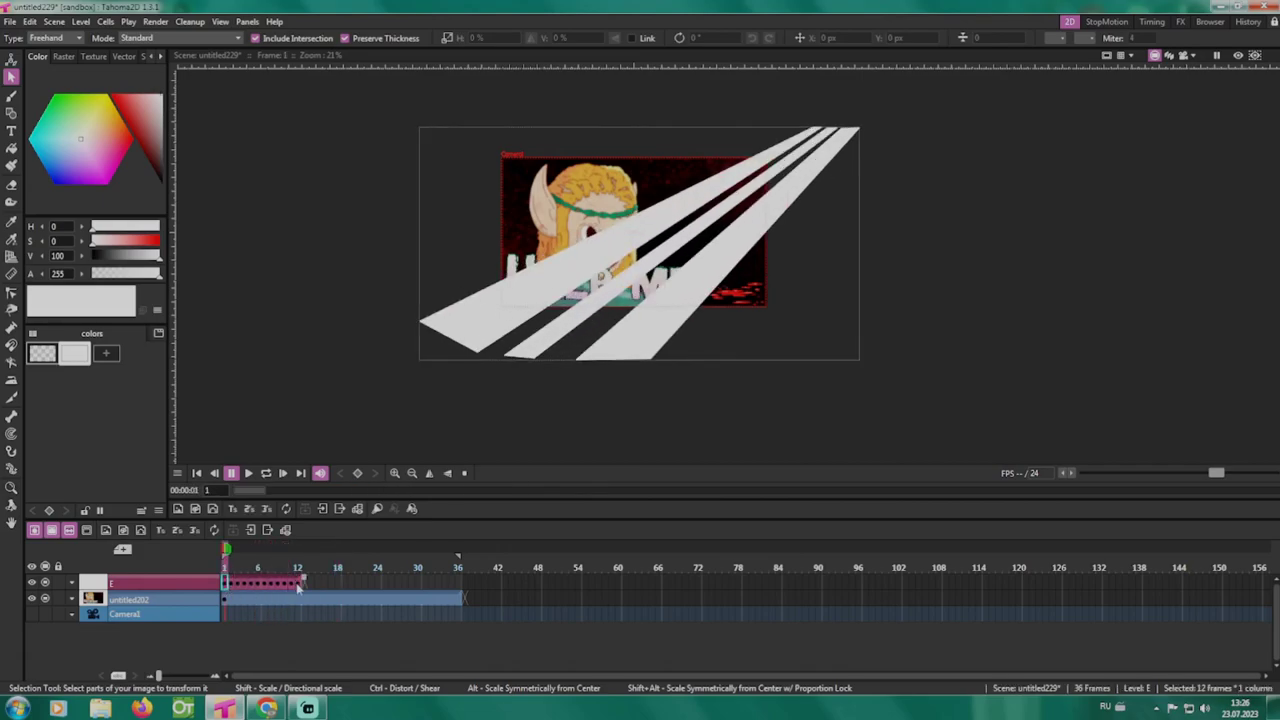
click(298, 563)
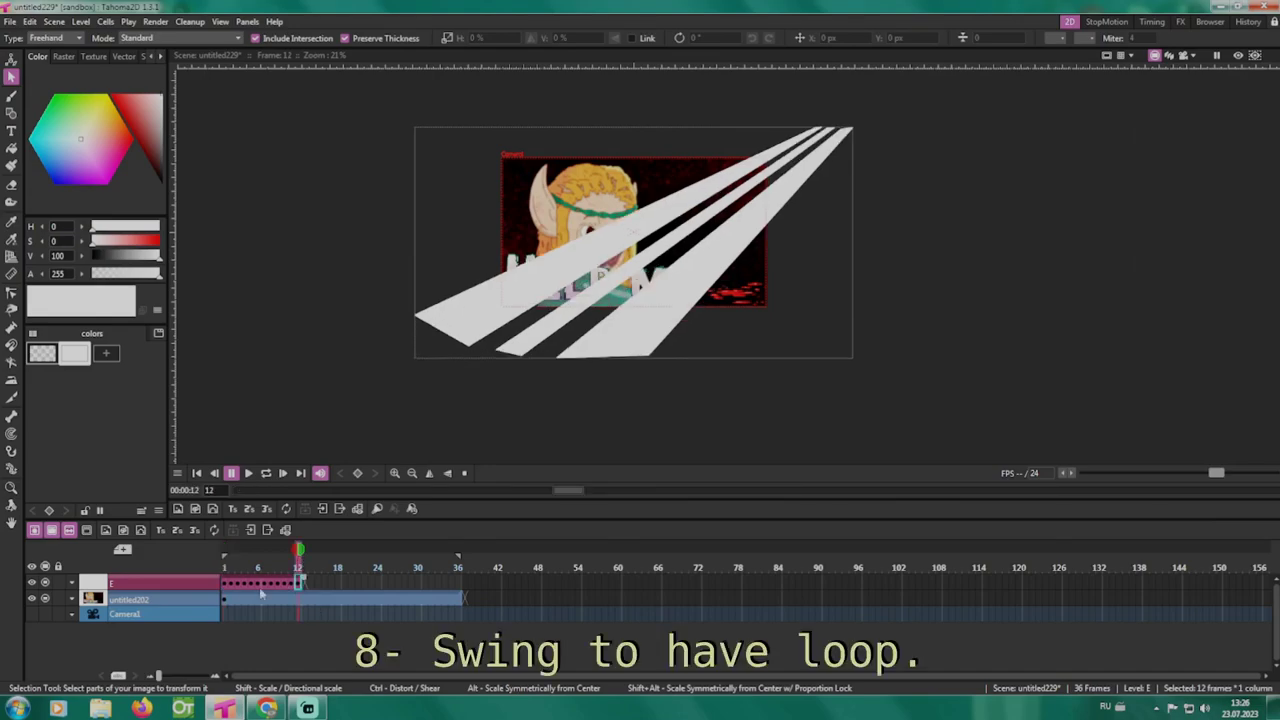
click(224, 586)
right_click(298, 587)
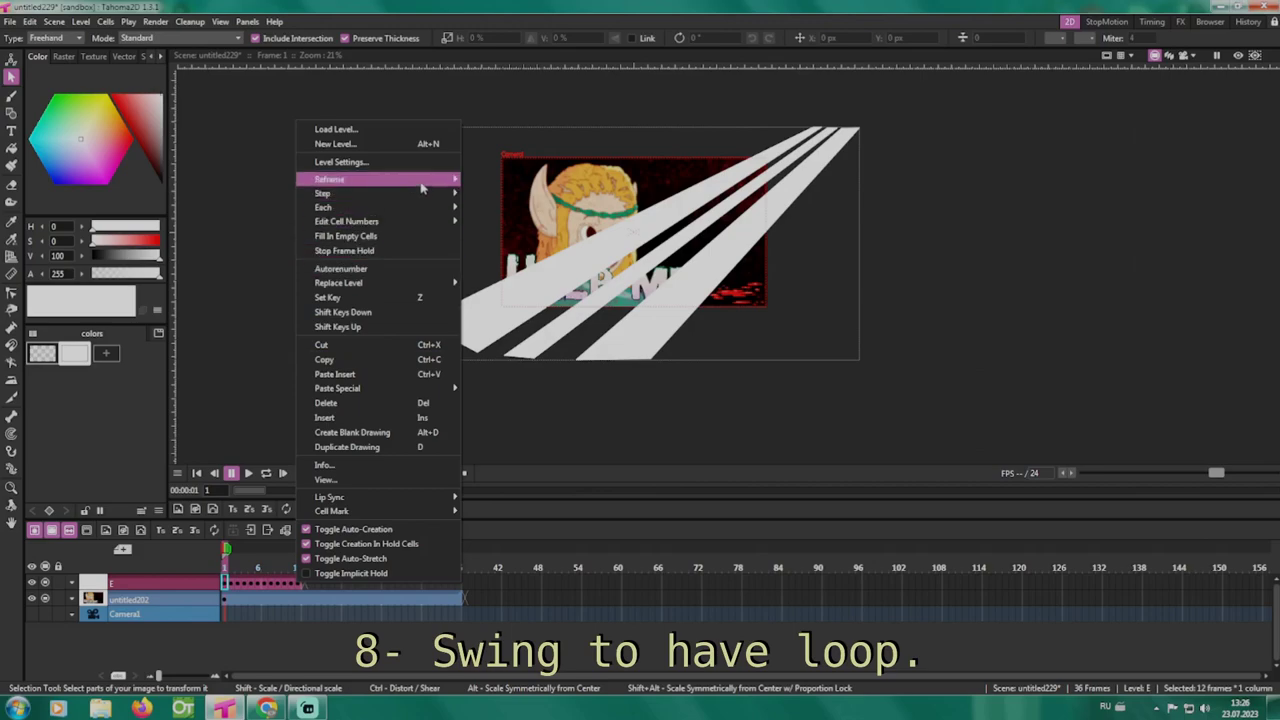
mouse_move(451, 224)
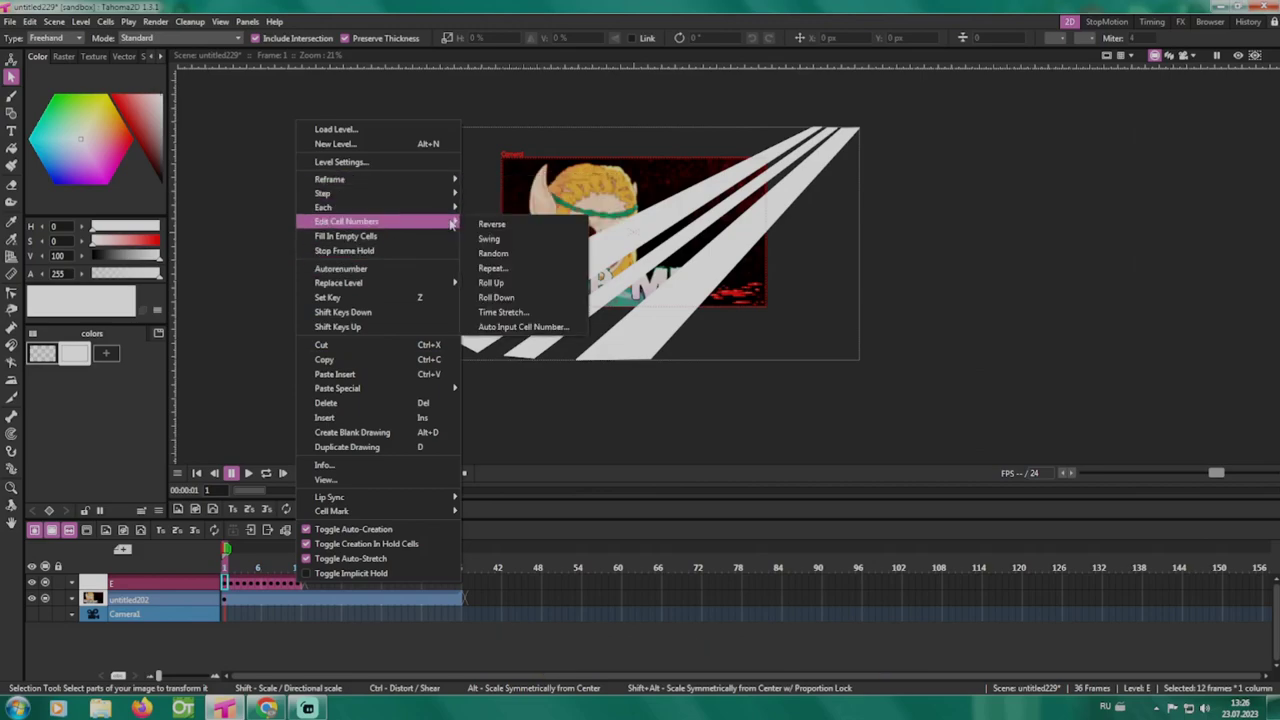
click(495, 240)
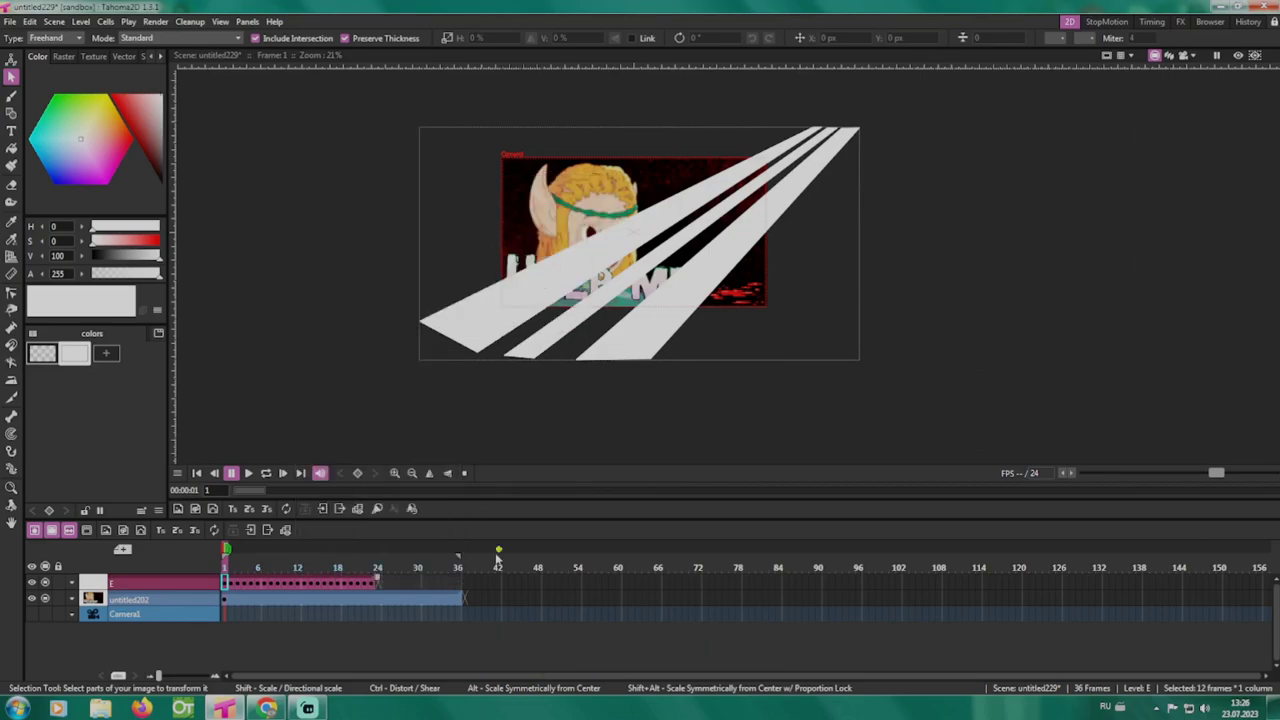
Step: Delete frames 24 to 36 of the picture level and play the animation in a loop
mouse_move(459, 558)
mouse_down()
mouse_move(377, 571)
mouse_move(381, 603)
mouse_move(452, 607)
mouse_up()
key(Delete)
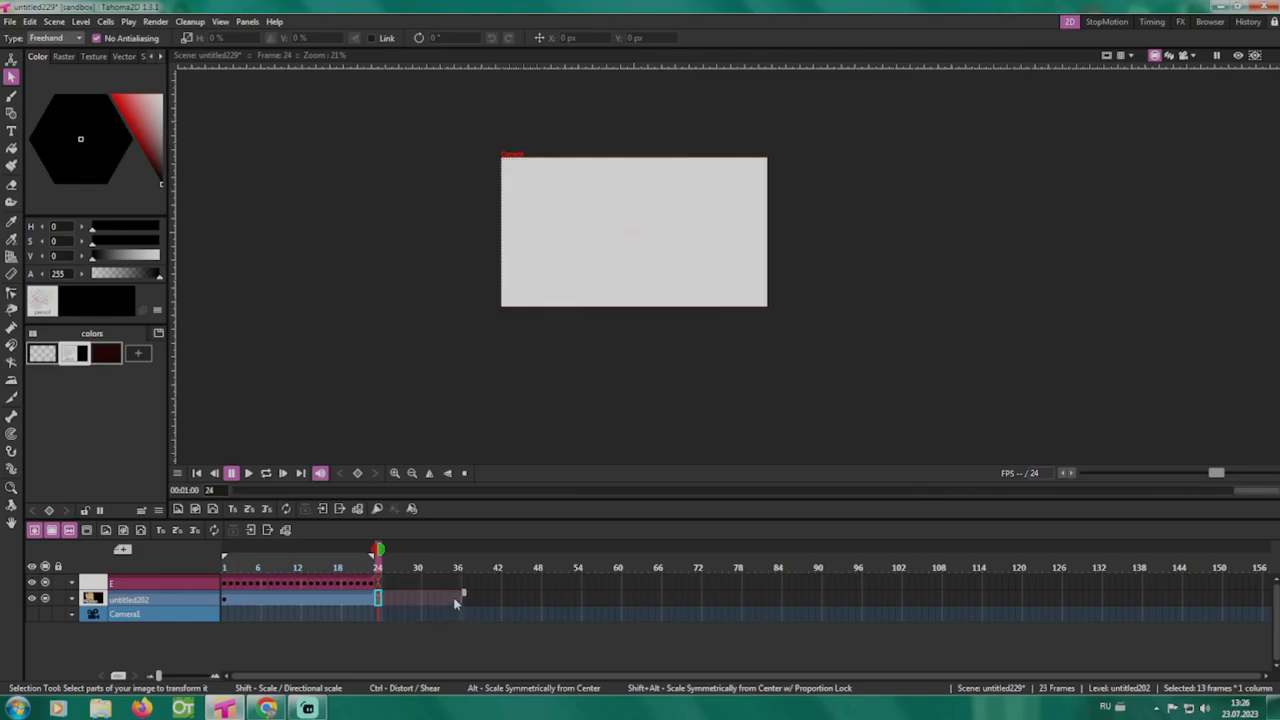
click(291, 565)
click(265, 473)
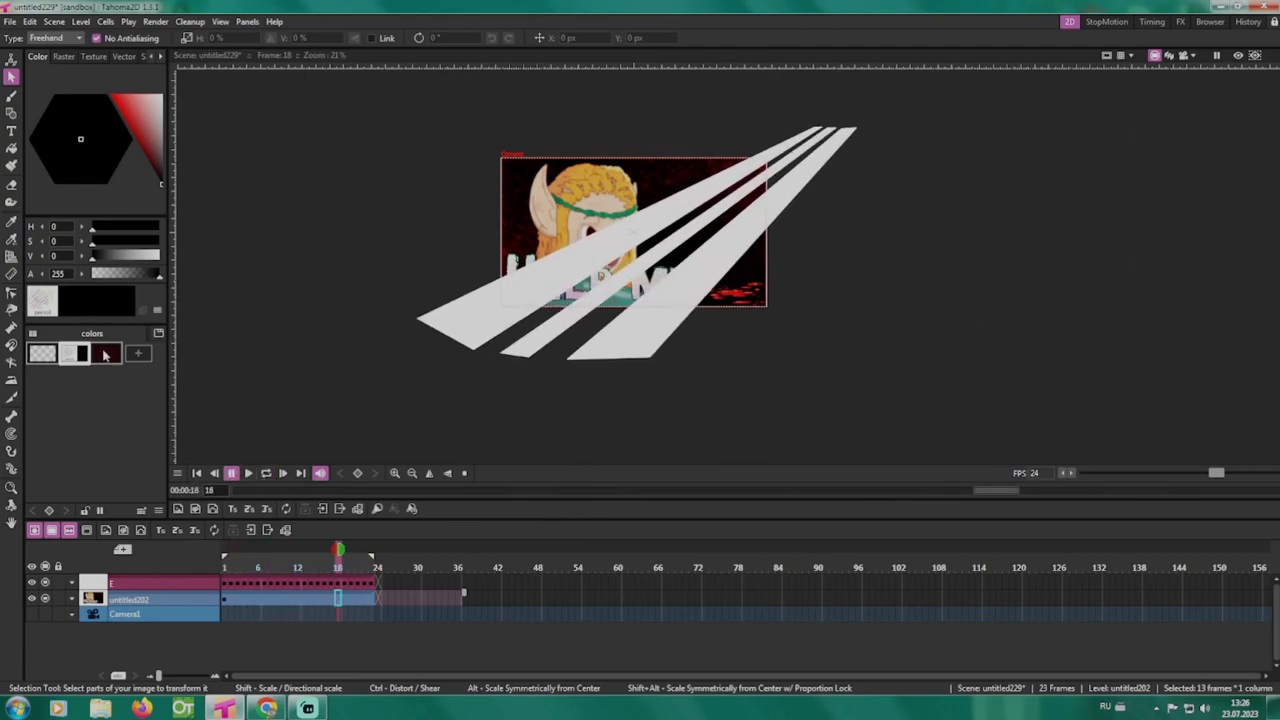
Step: Change the beams' colour to a semi-transparent warm beige with H 32, S 26, V 93 and alpha 129
click(195, 583)
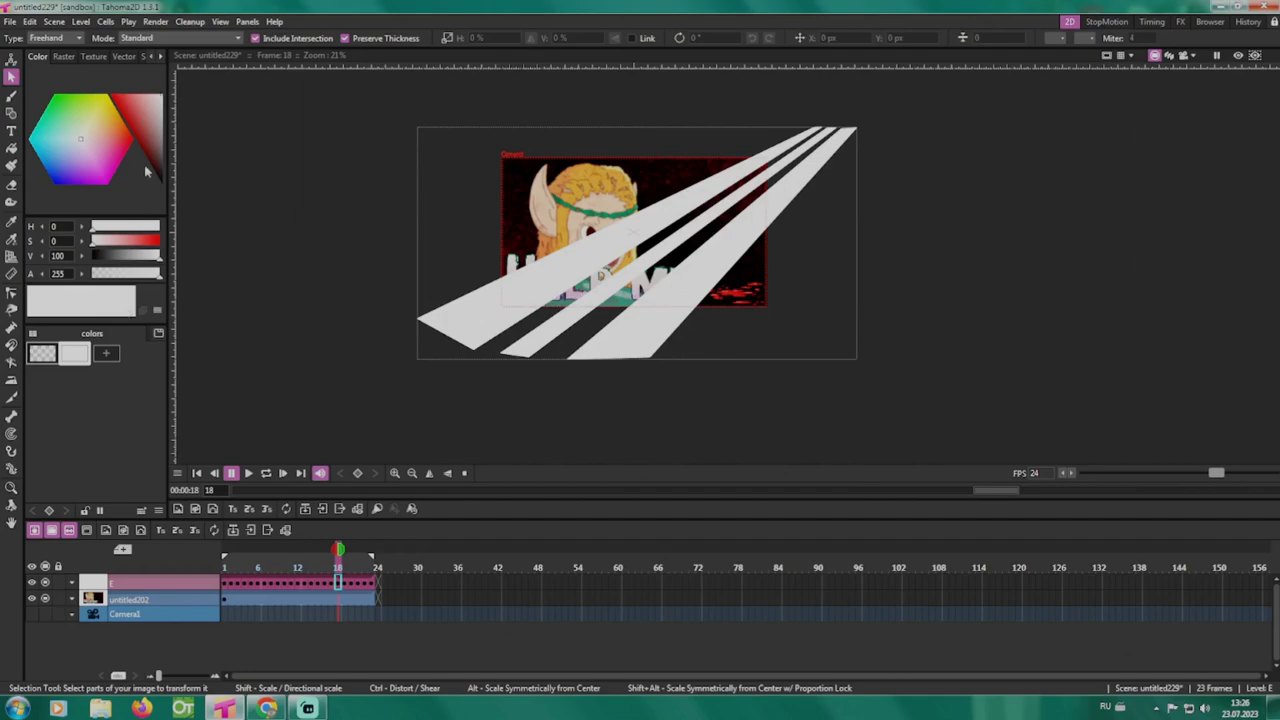
drag(137, 283, 128, 283)
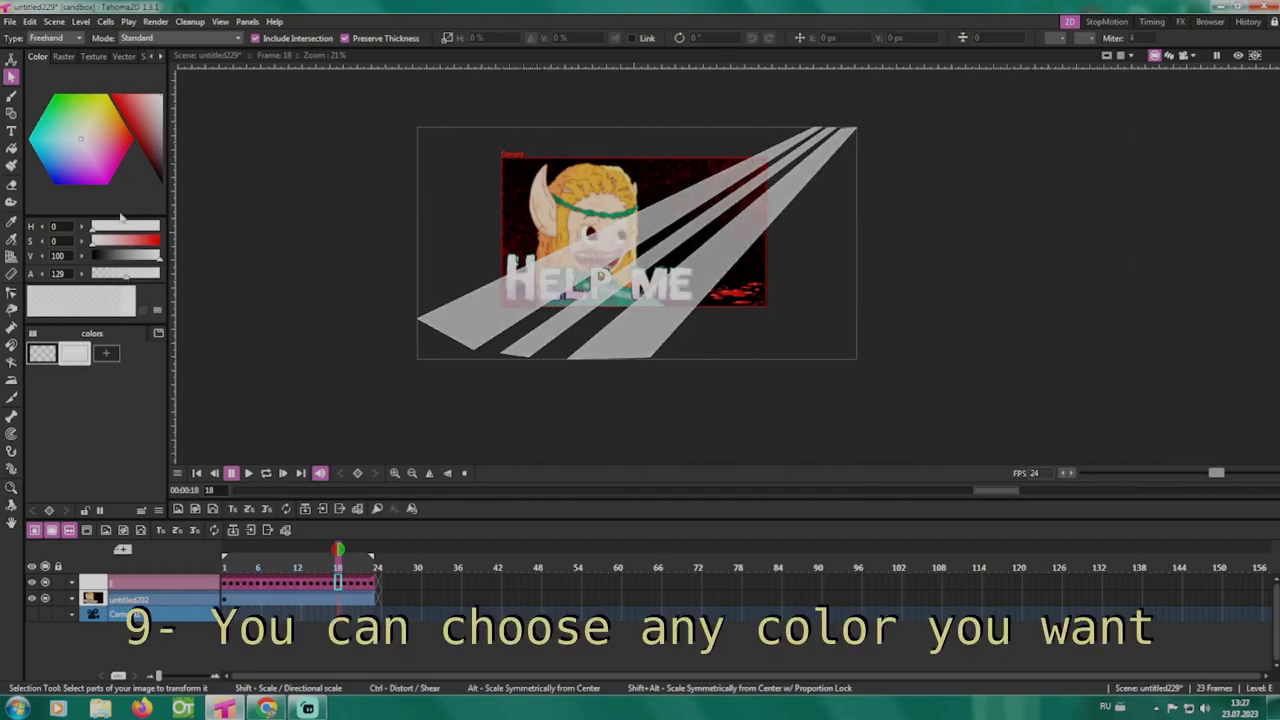
click(97, 130)
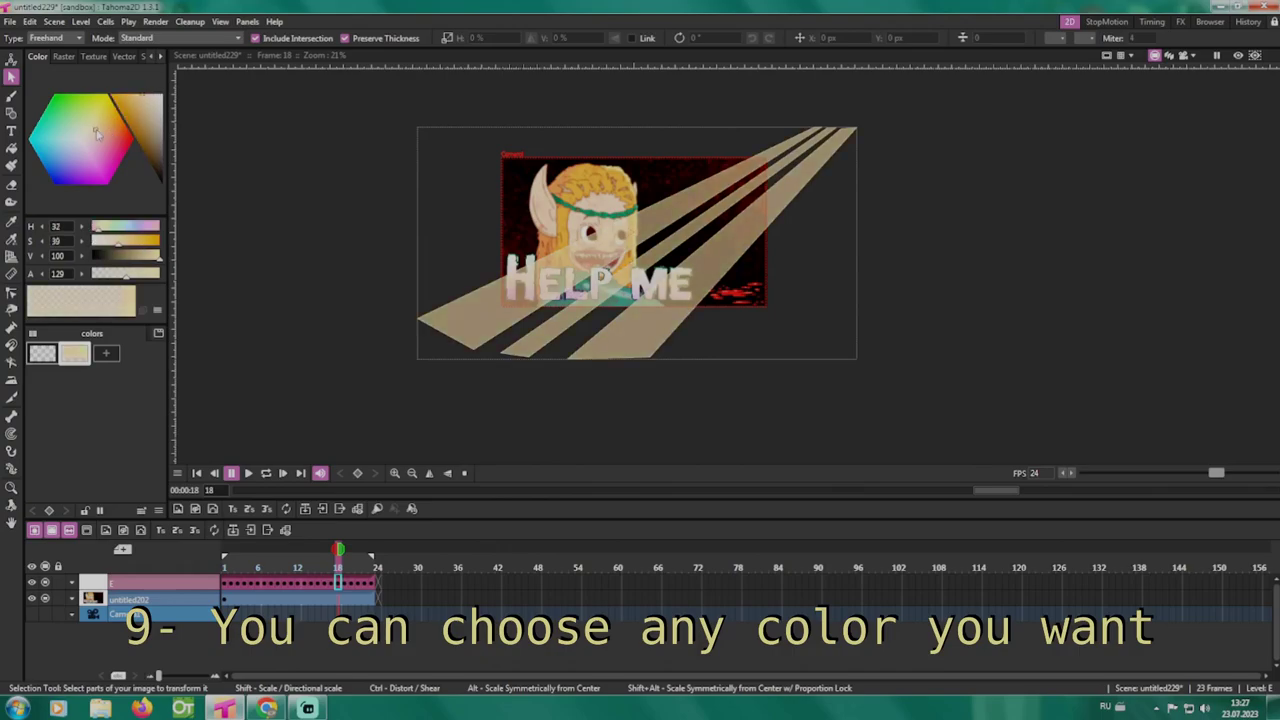
click(131, 114)
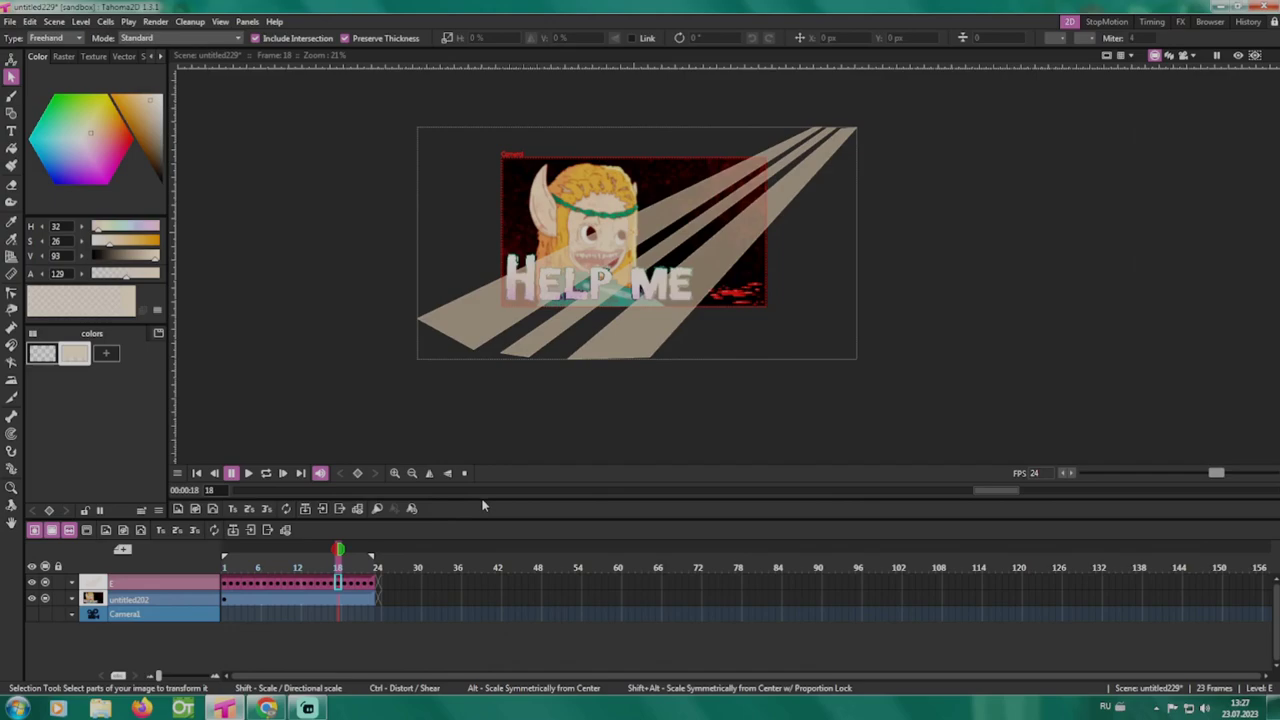
Step: Insert a Glow effect on the beam level's node in the FX room and turn on the rendered preview
click(1183, 23)
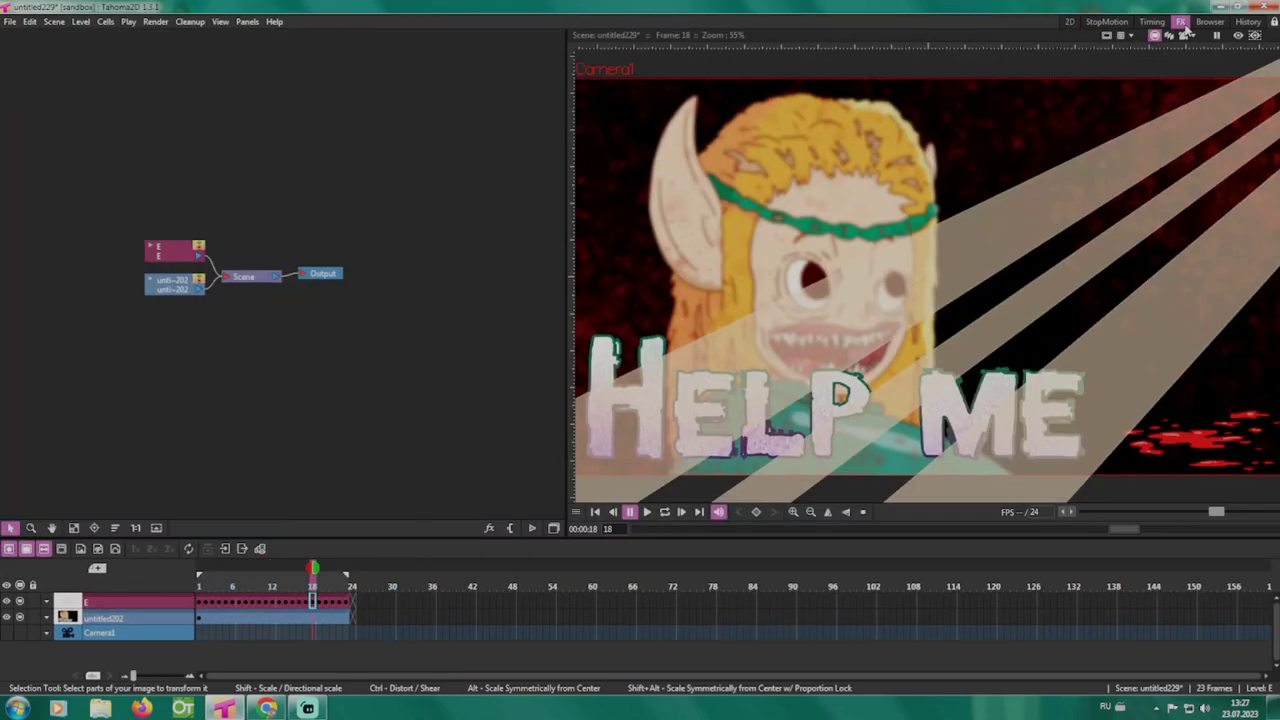
scroll(834, 390, down, 3)
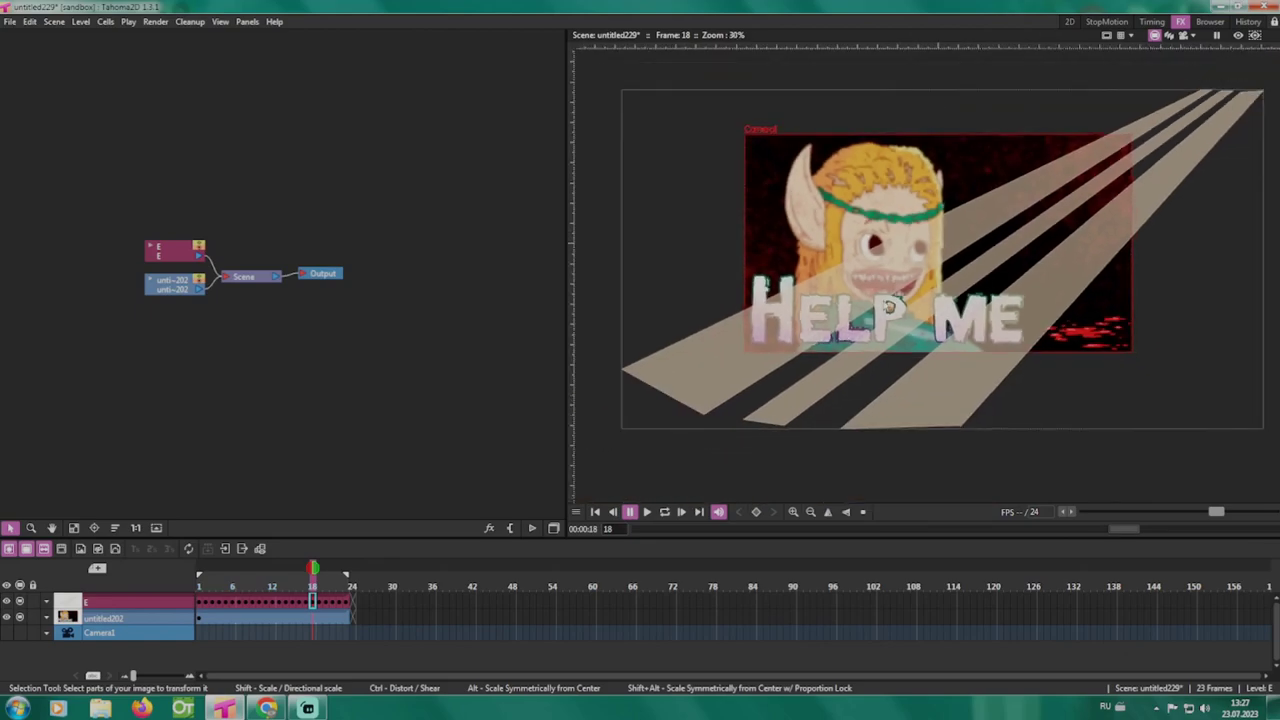
drag(180, 250, 142, 197)
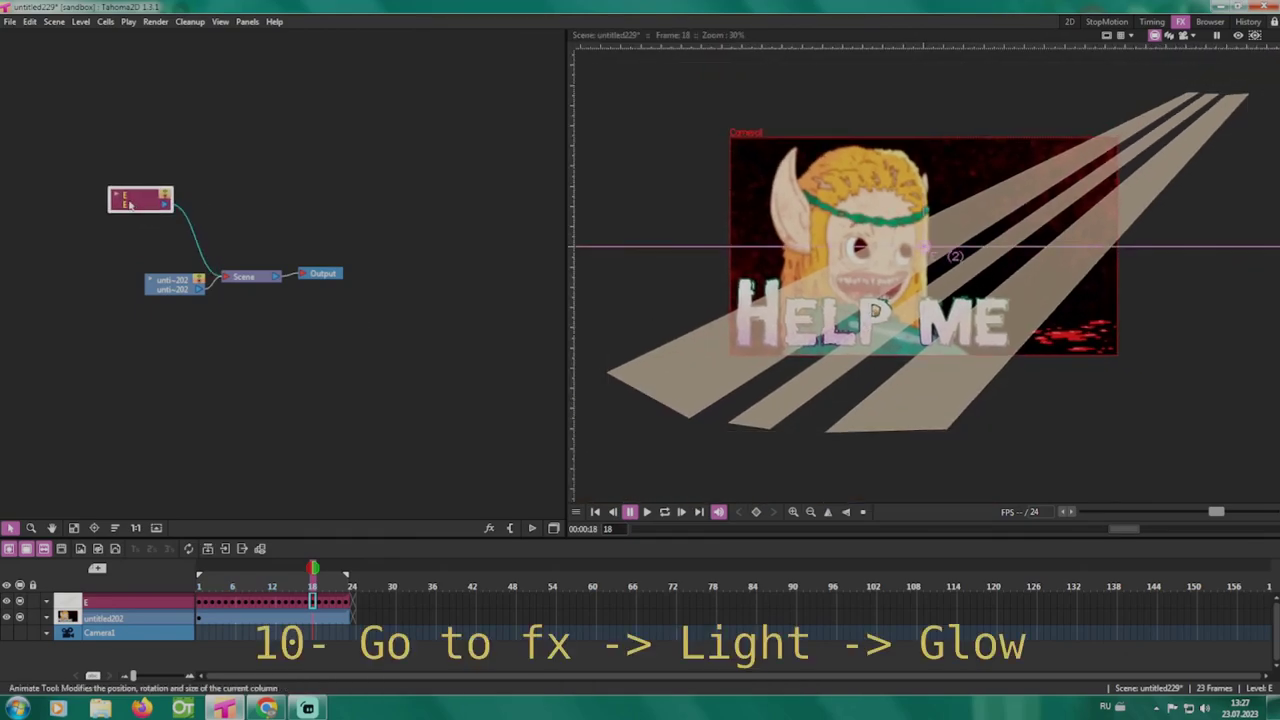
right_click(134, 204)
mouse_move(222, 210)
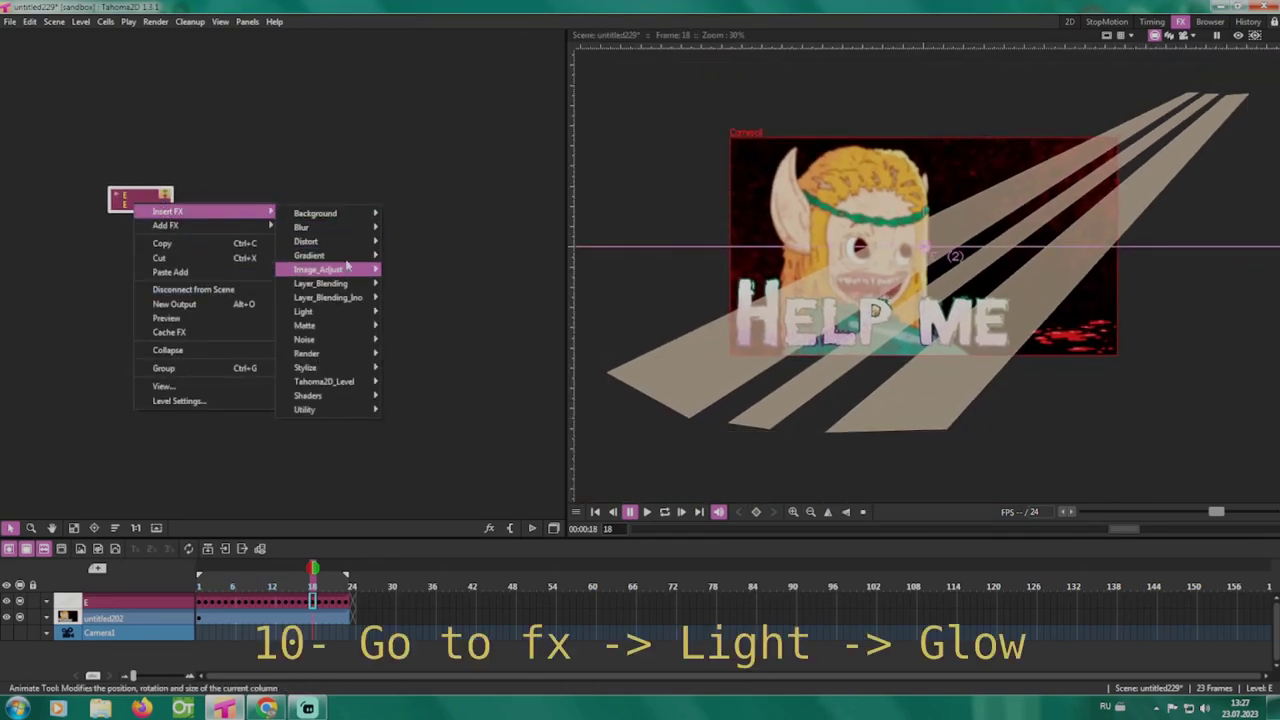
mouse_move(325, 297)
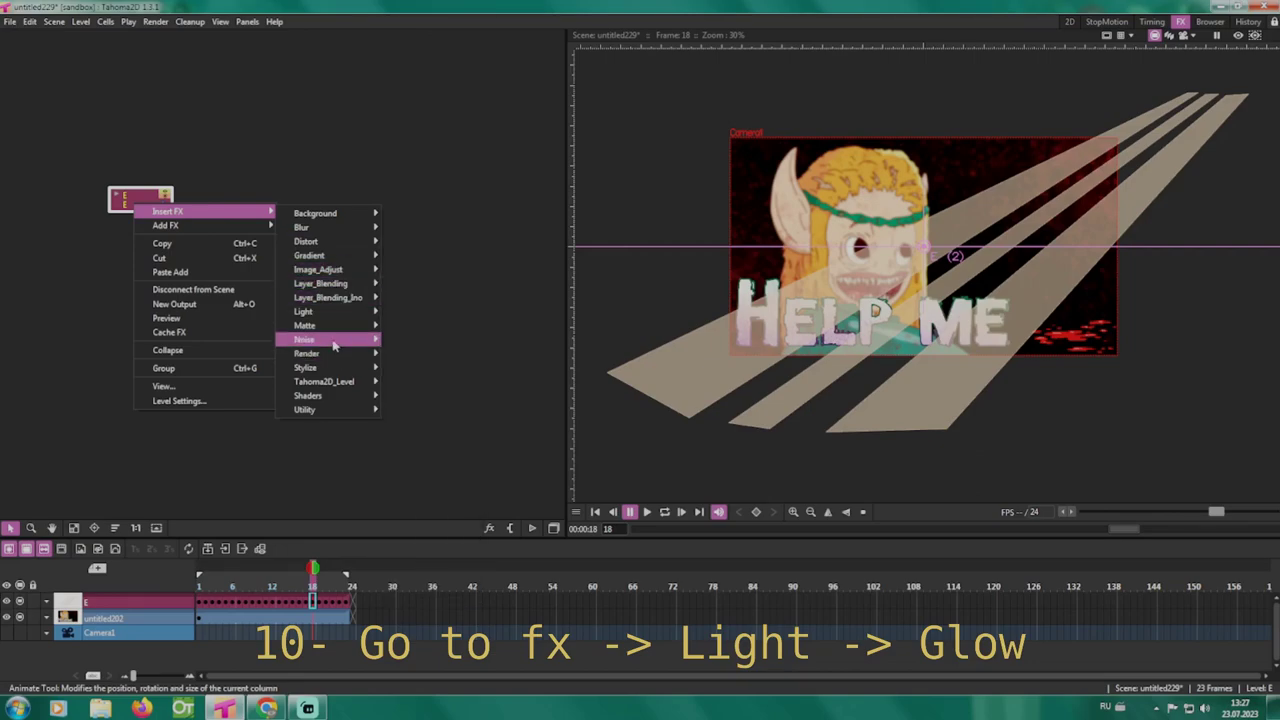
mouse_move(351, 318)
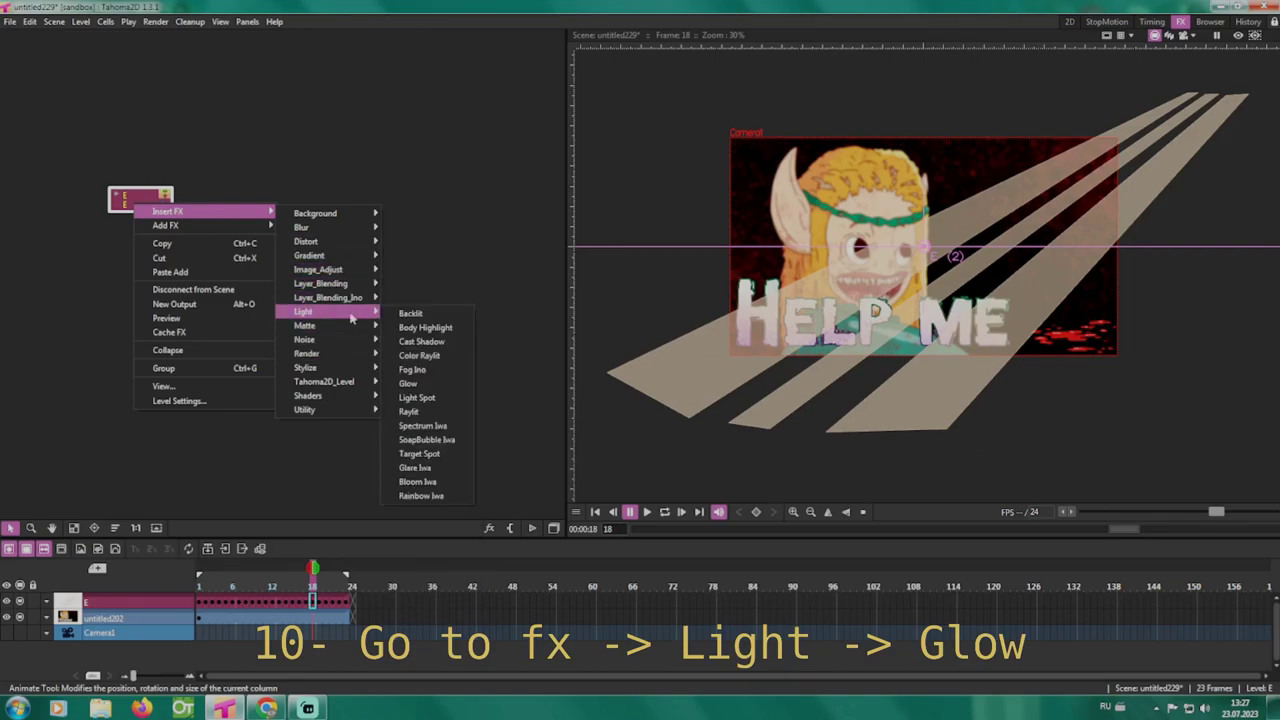
click(410, 384)
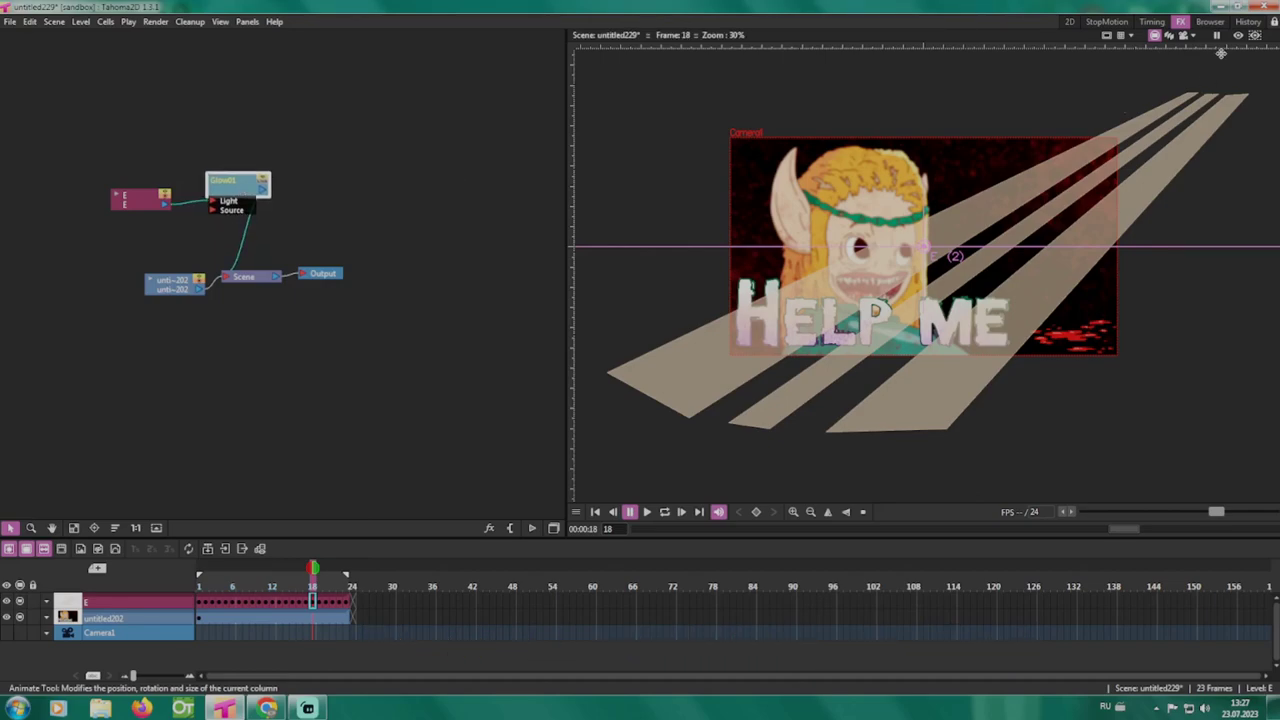
click(1238, 35)
scroll(1041, 210, up, 1)
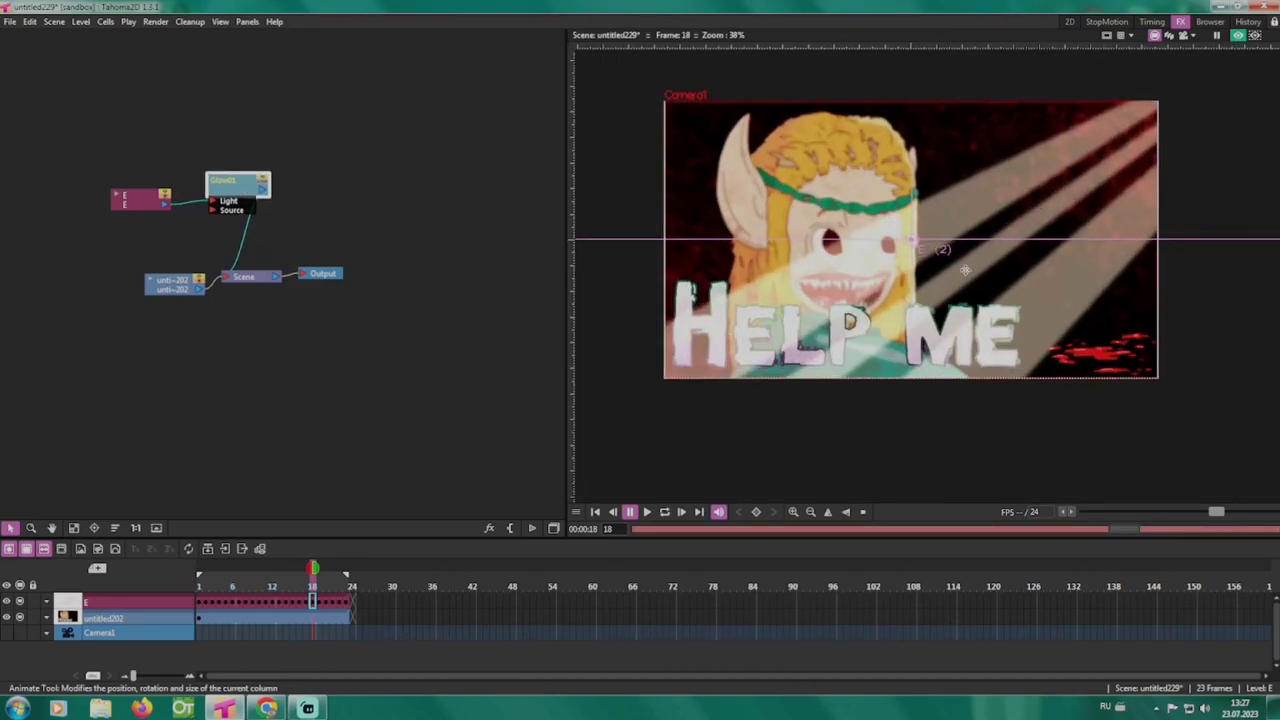
Step: Set the Glow effect's Blur to 50 px and Brightness to 130, and return to the 2D room
double_click(238, 190)
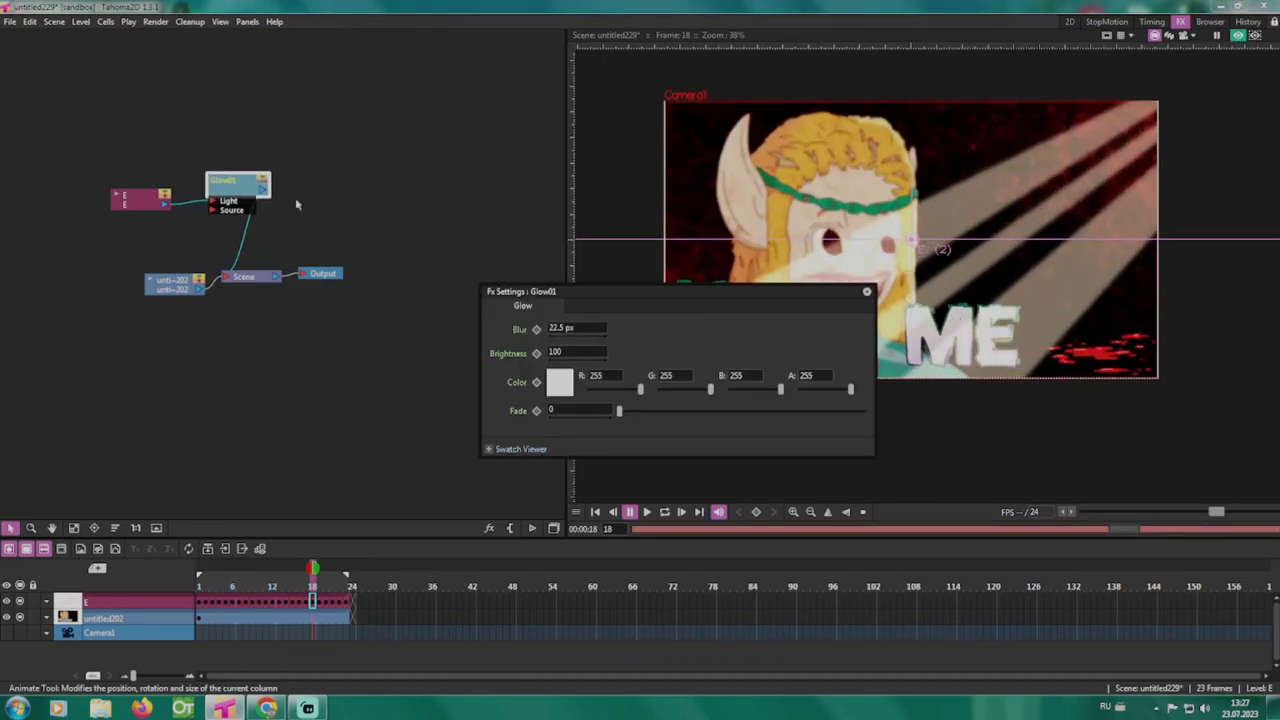
click(580, 329)
text(30)
key(Return)
click(579, 329)
text(50)
key(Return)
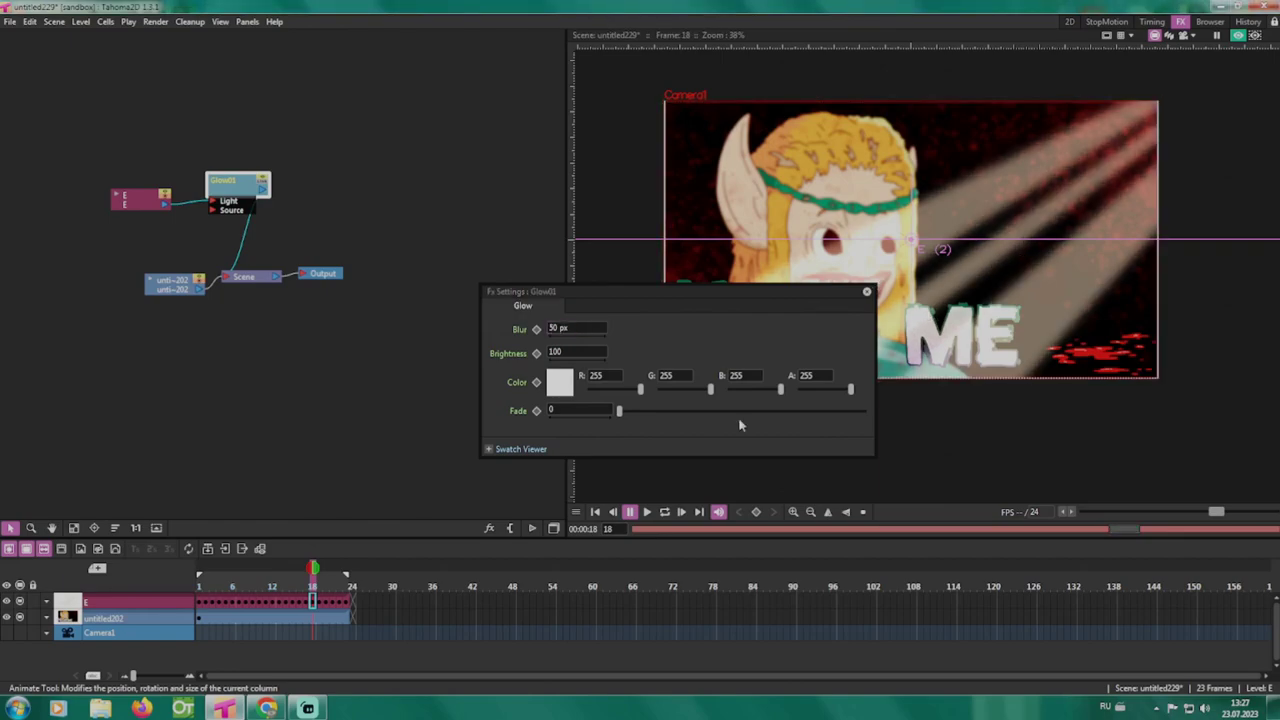
click(577, 353)
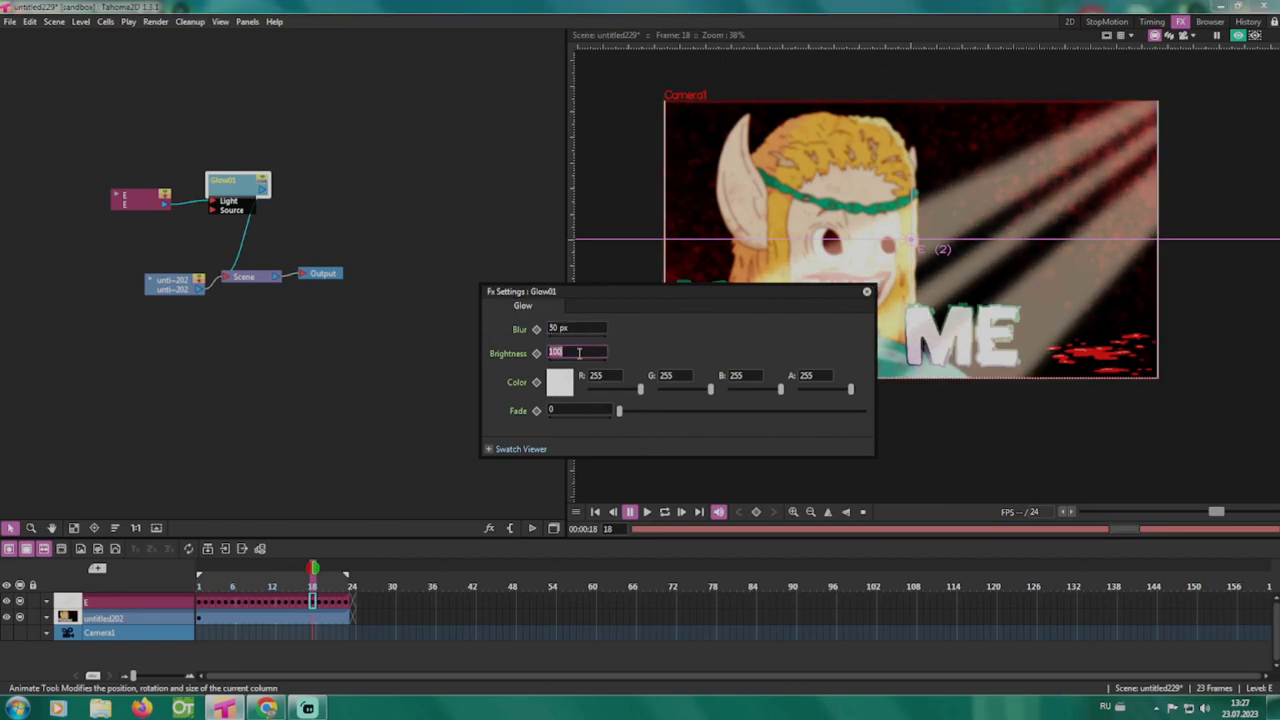
text(1)
key(Return)
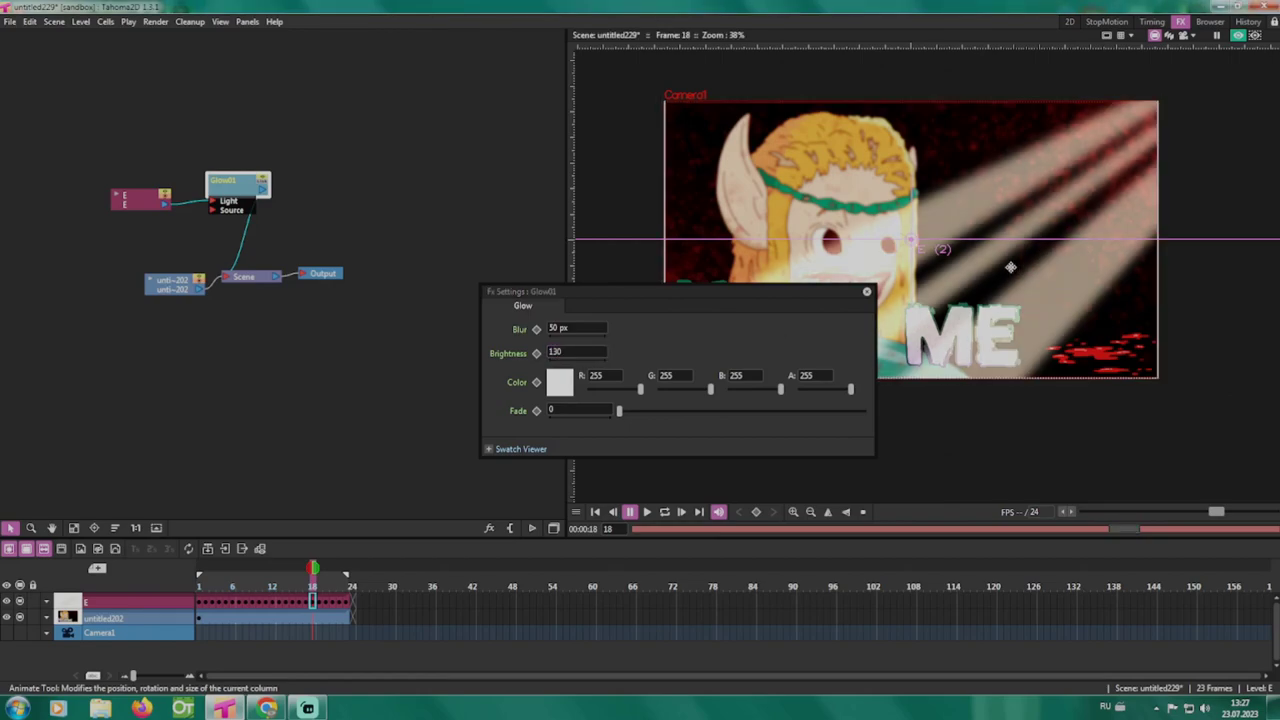
click(867, 293)
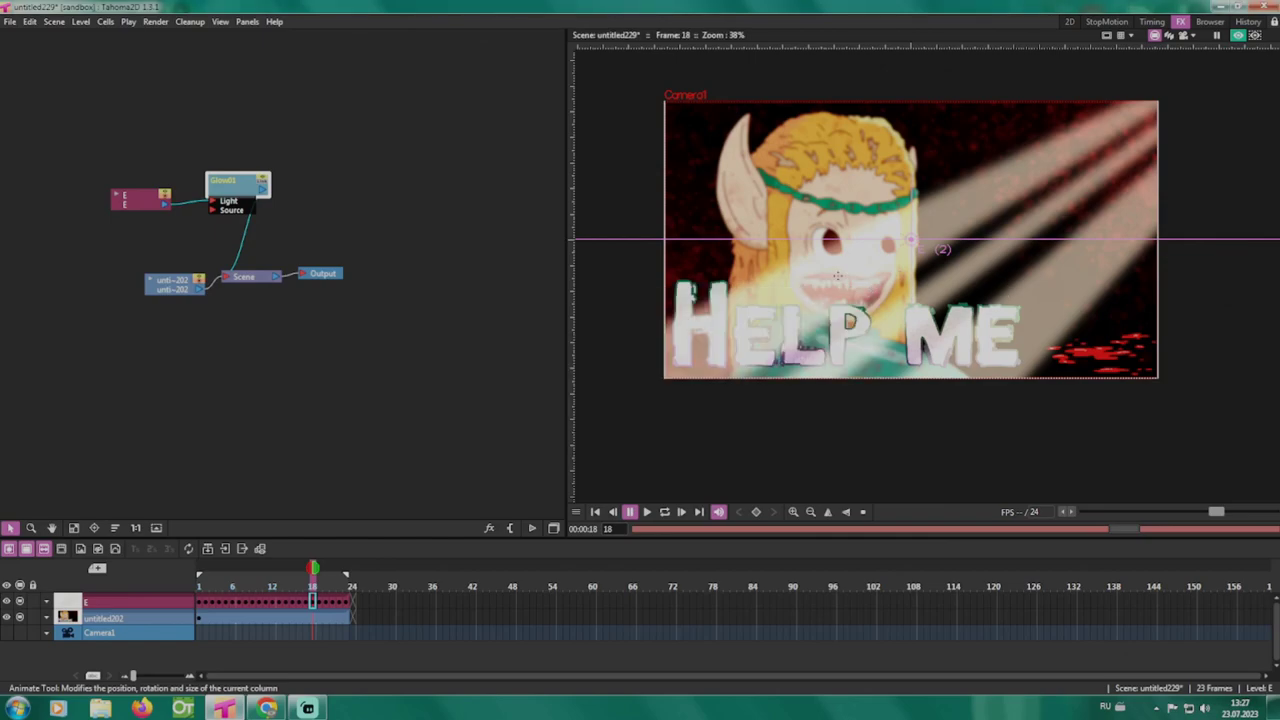
click(1069, 22)
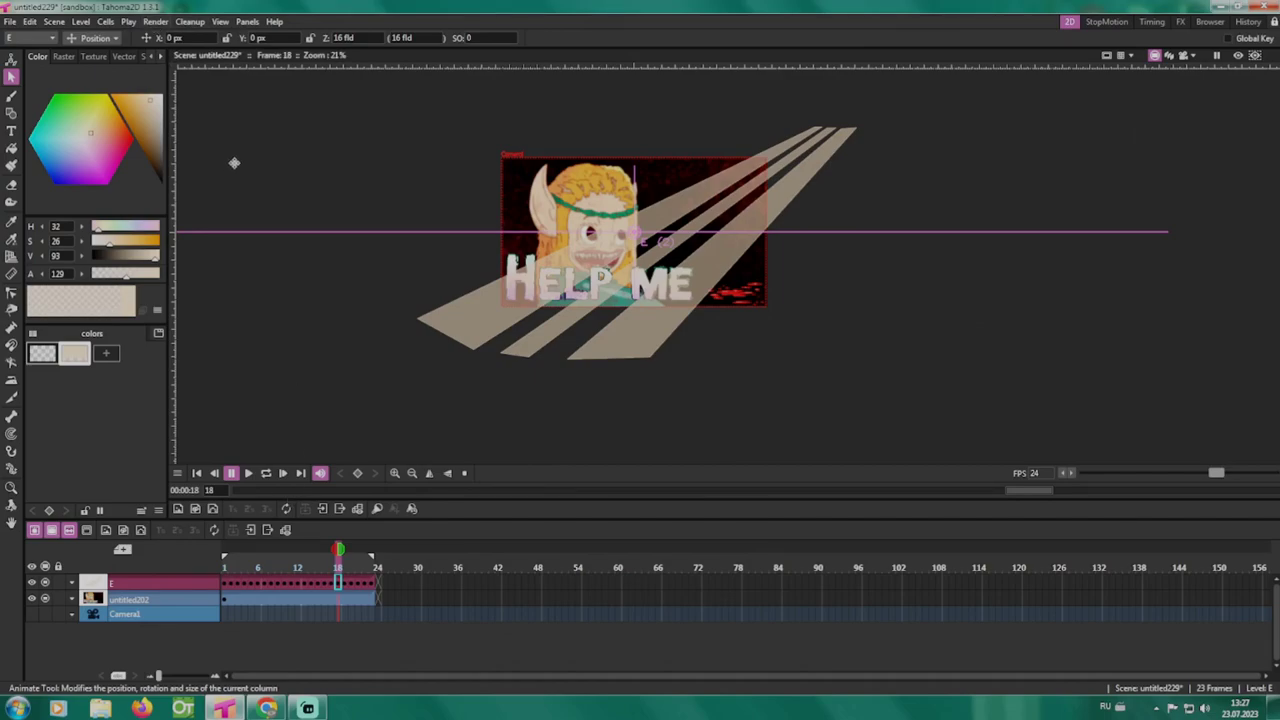
Step: Try setting the picture level's Z position to 50 fld with the Animate tool
click(224, 604)
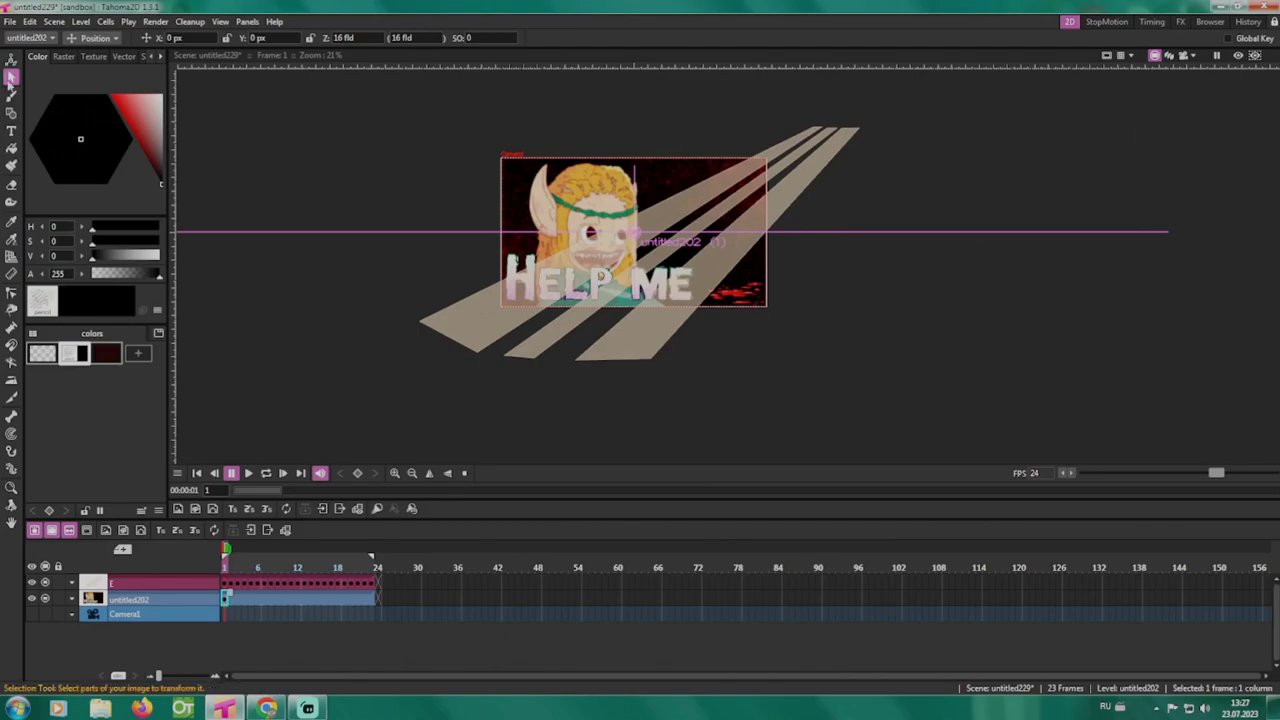
key(s)
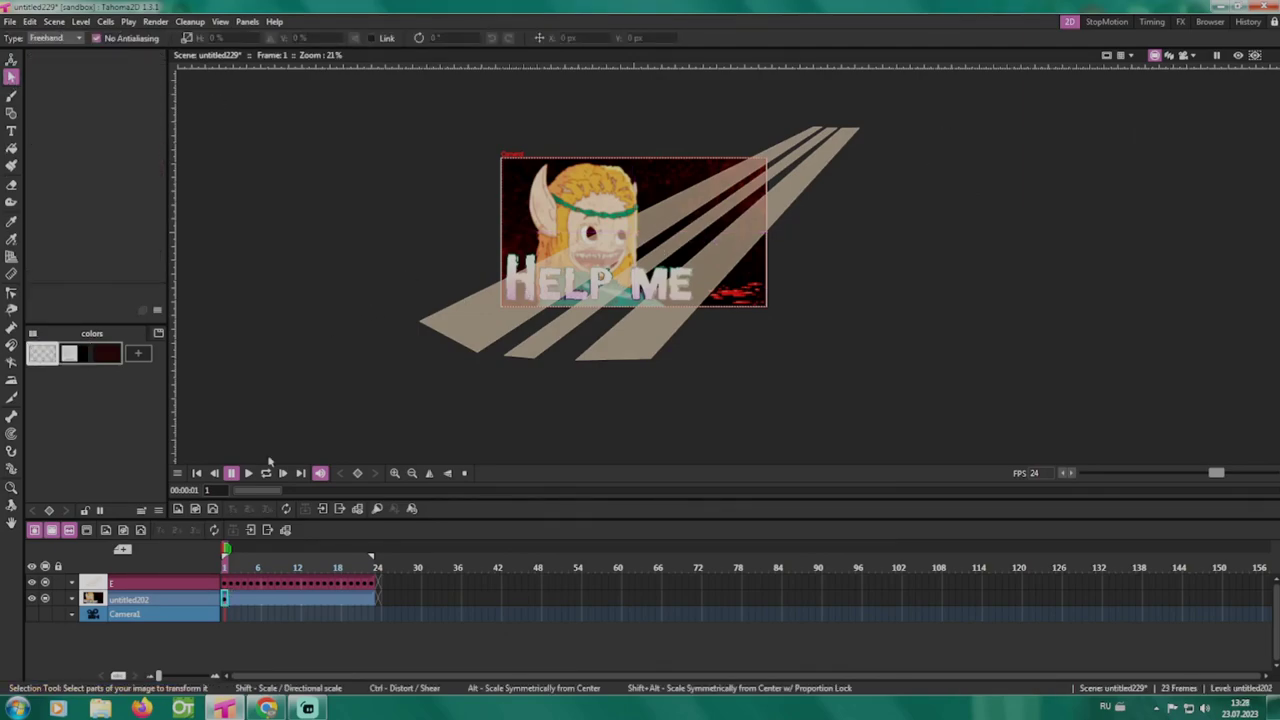
click(225, 599)
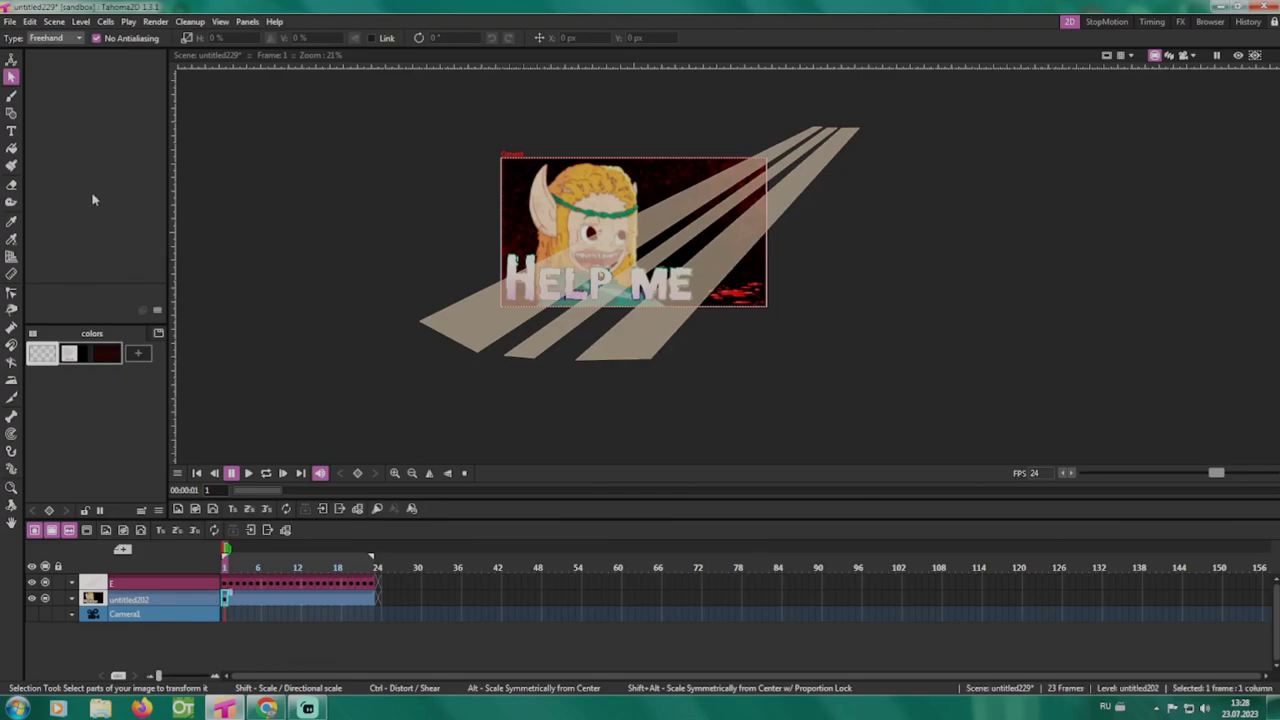
click(11, 60)
click(368, 38)
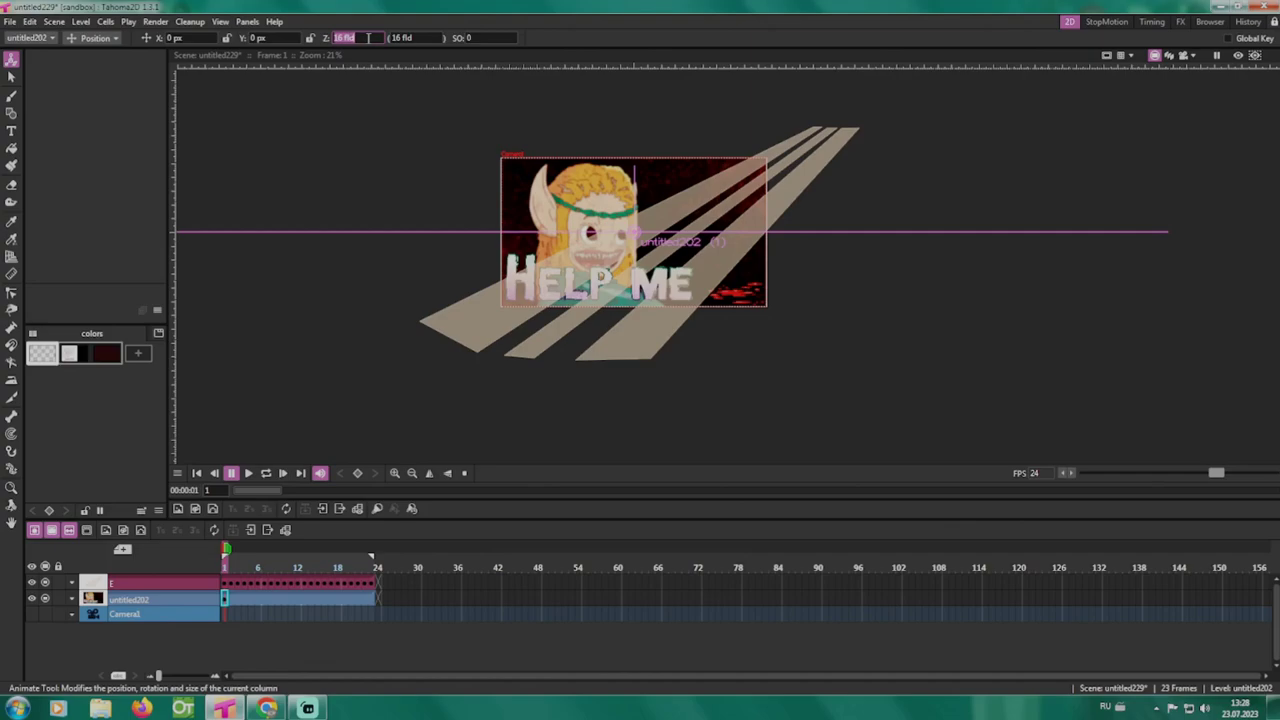
text(50)
key(Return)
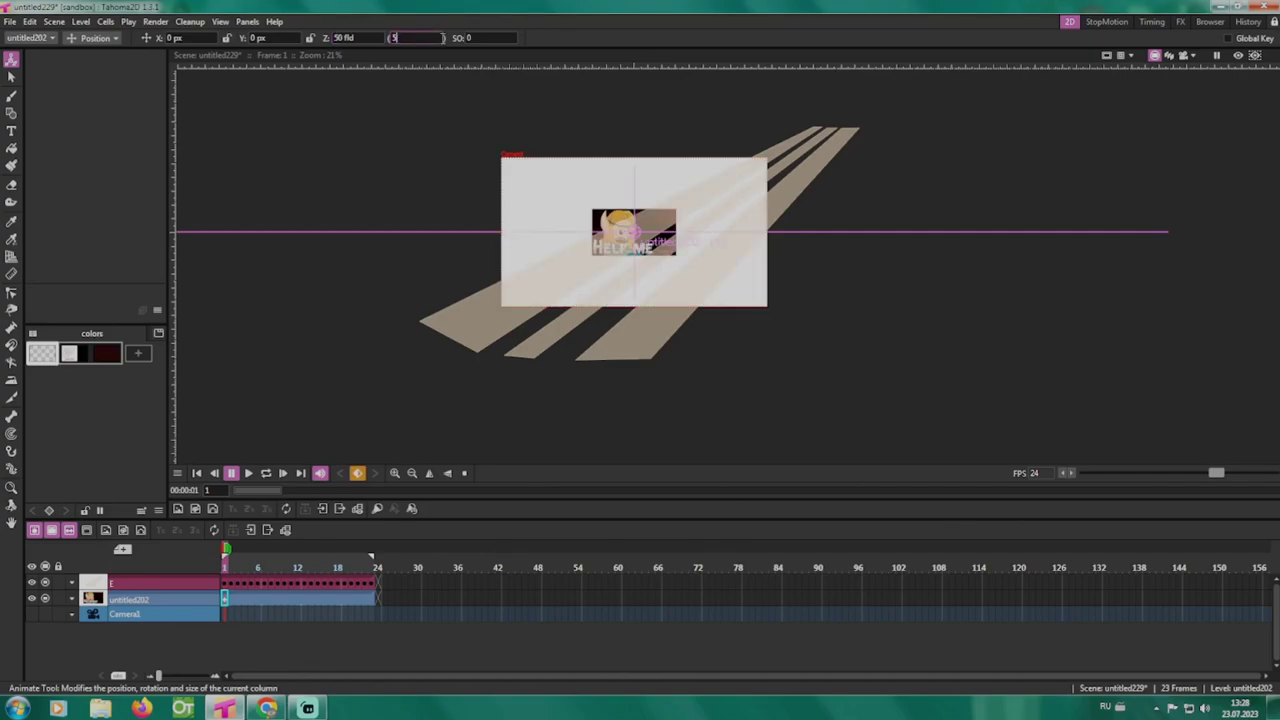
Step: Set the beam level's Z position to 20 fld at frame 1
click(202, 583)
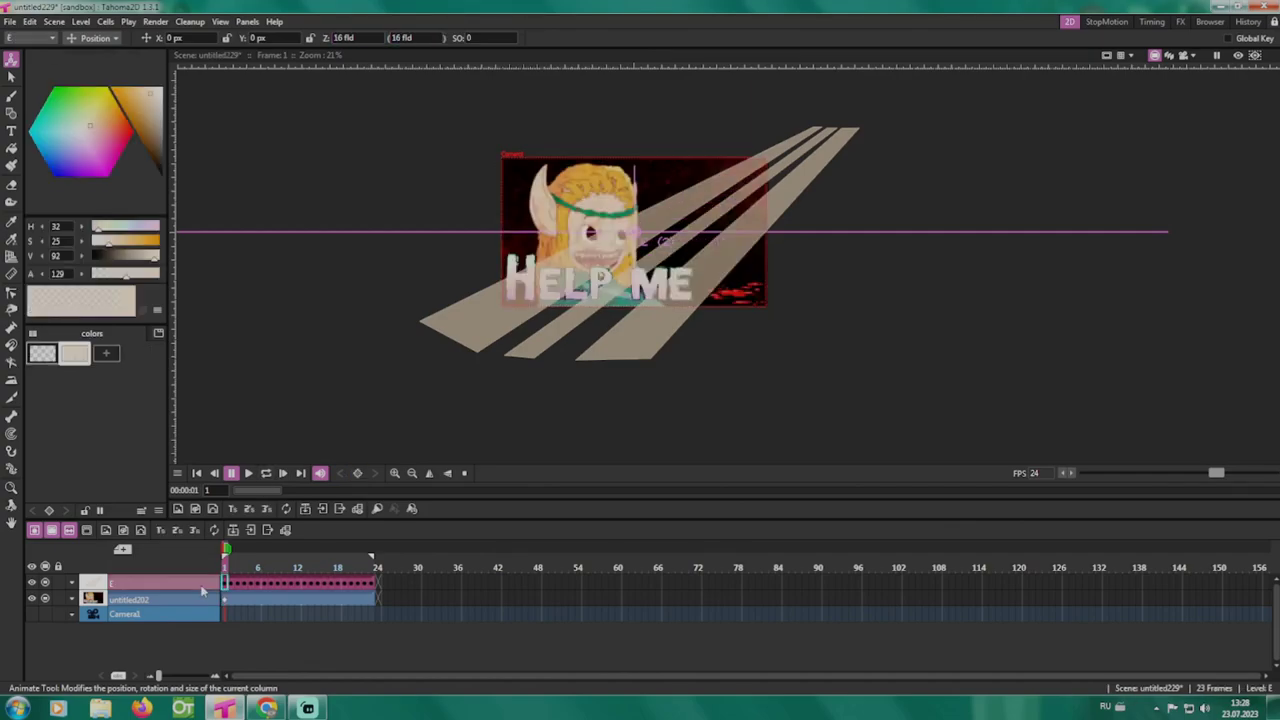
click(371, 38)
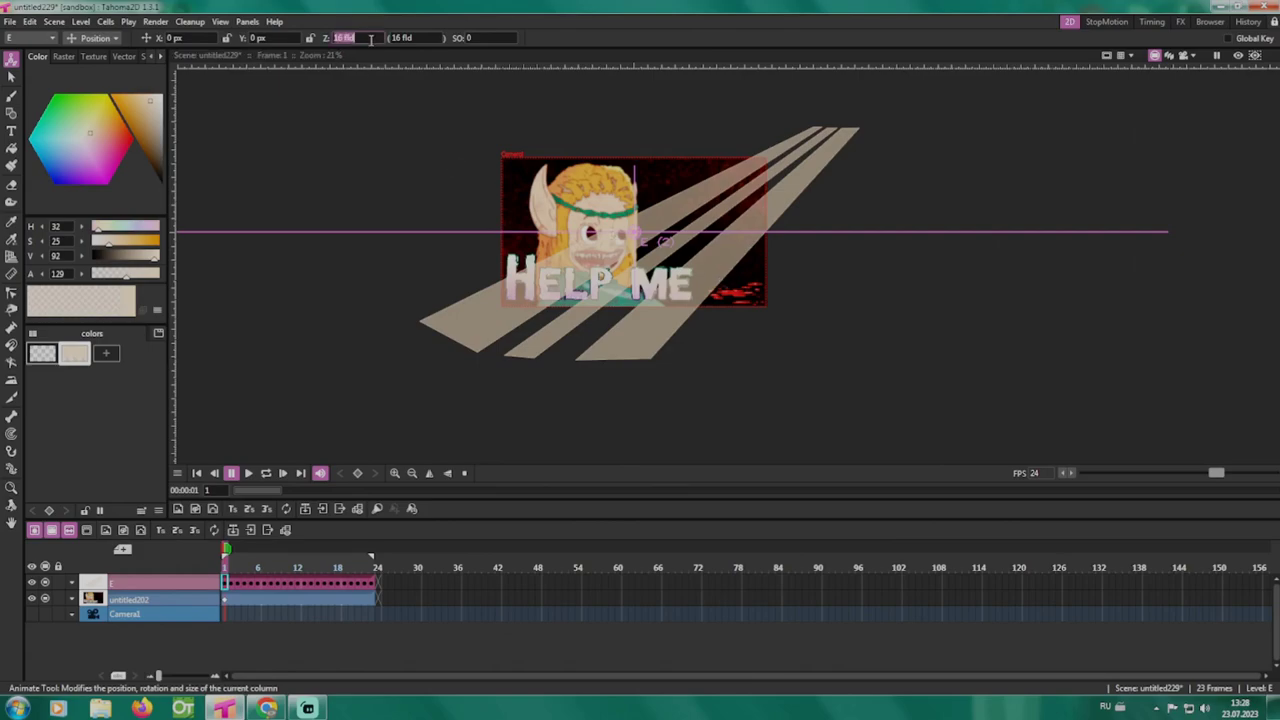
text(20)
key(Return)
click(225, 594)
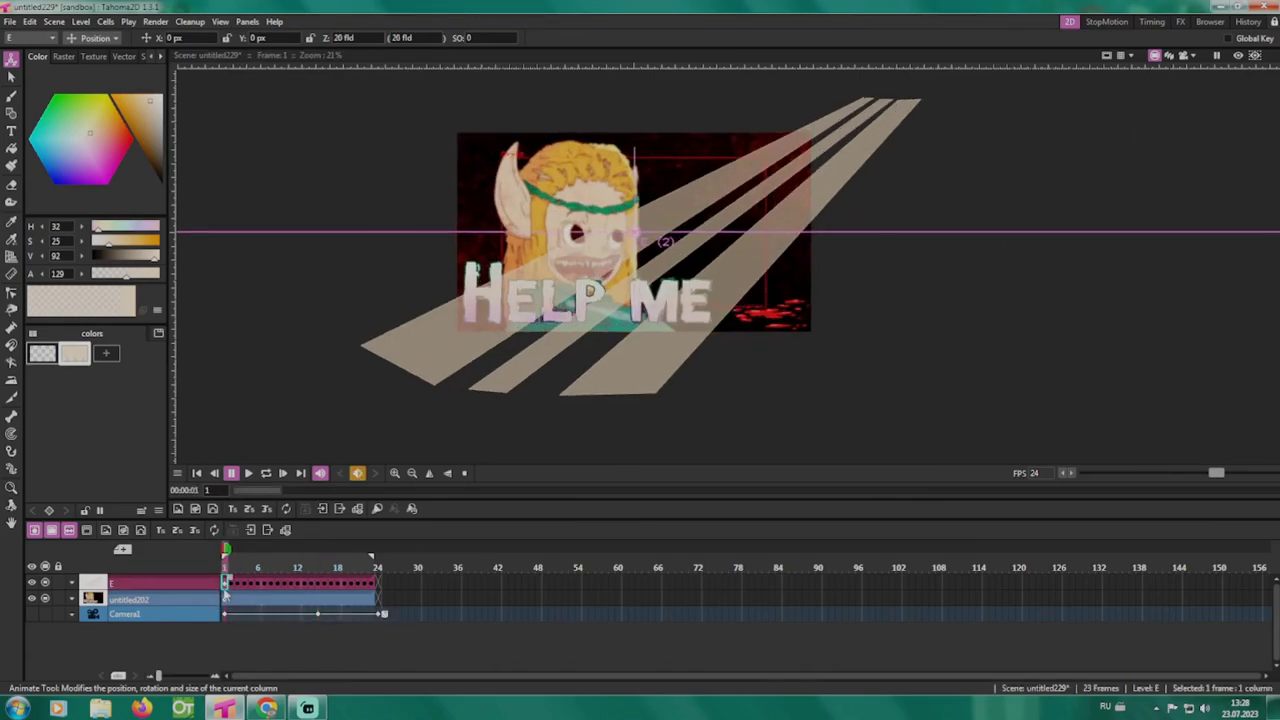
Step: Create a new vector level and draw a large circle across the picture's upper edge with the Geometry tool
click(142, 531)
click(655, 488)
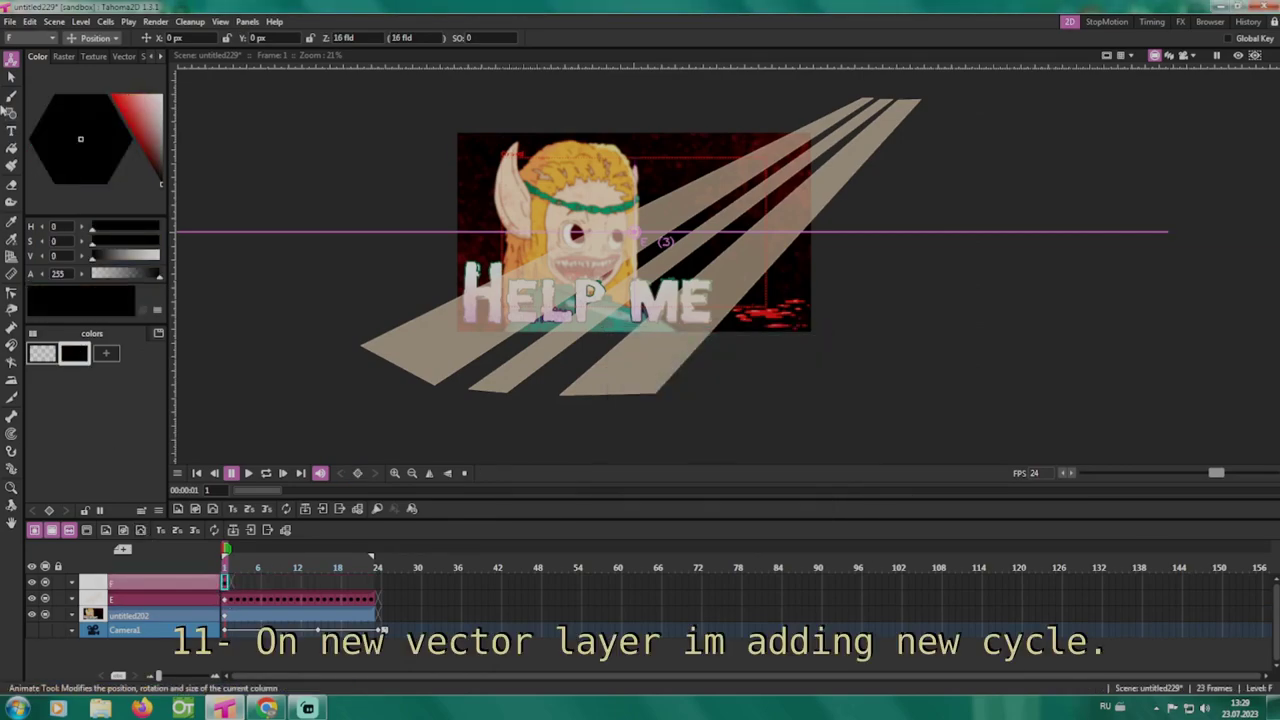
click(11, 113)
click(273, 38)
click(266, 61)
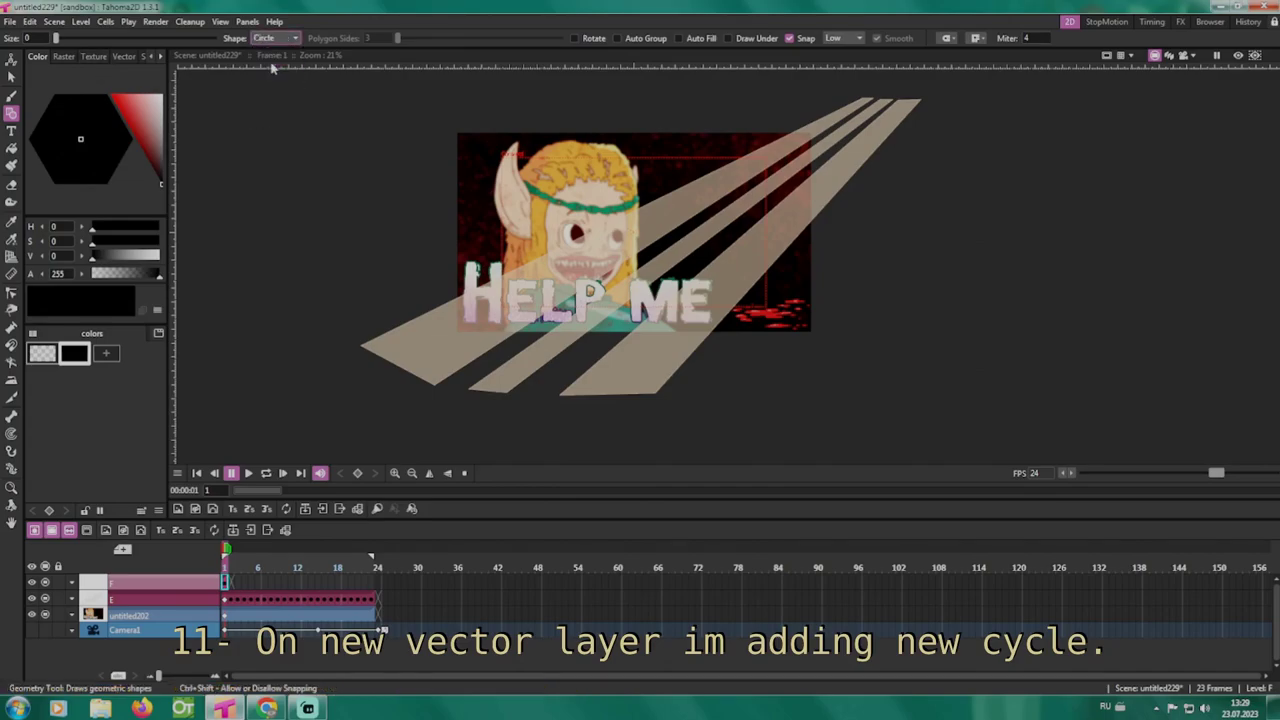
drag(750, 149, 786, 172)
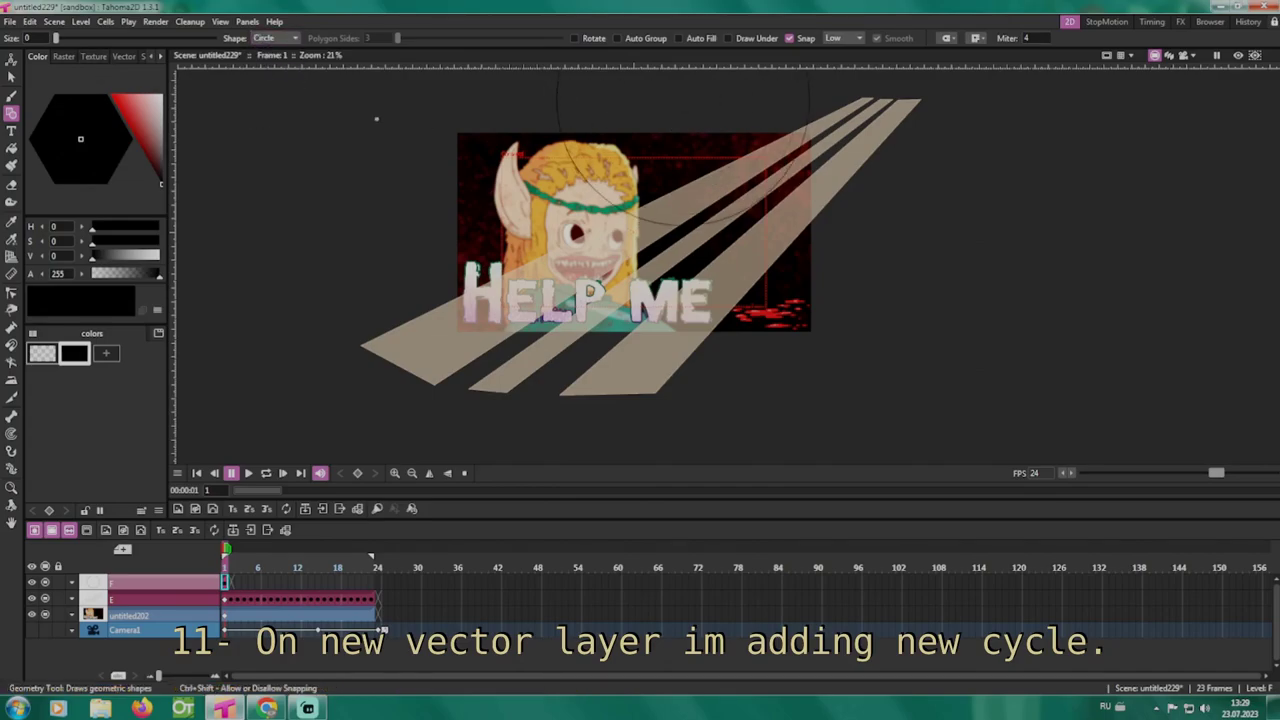
Step: Fill the circle's area with the Fill tool and change its color style to white
click(11, 148)
click(654, 169)
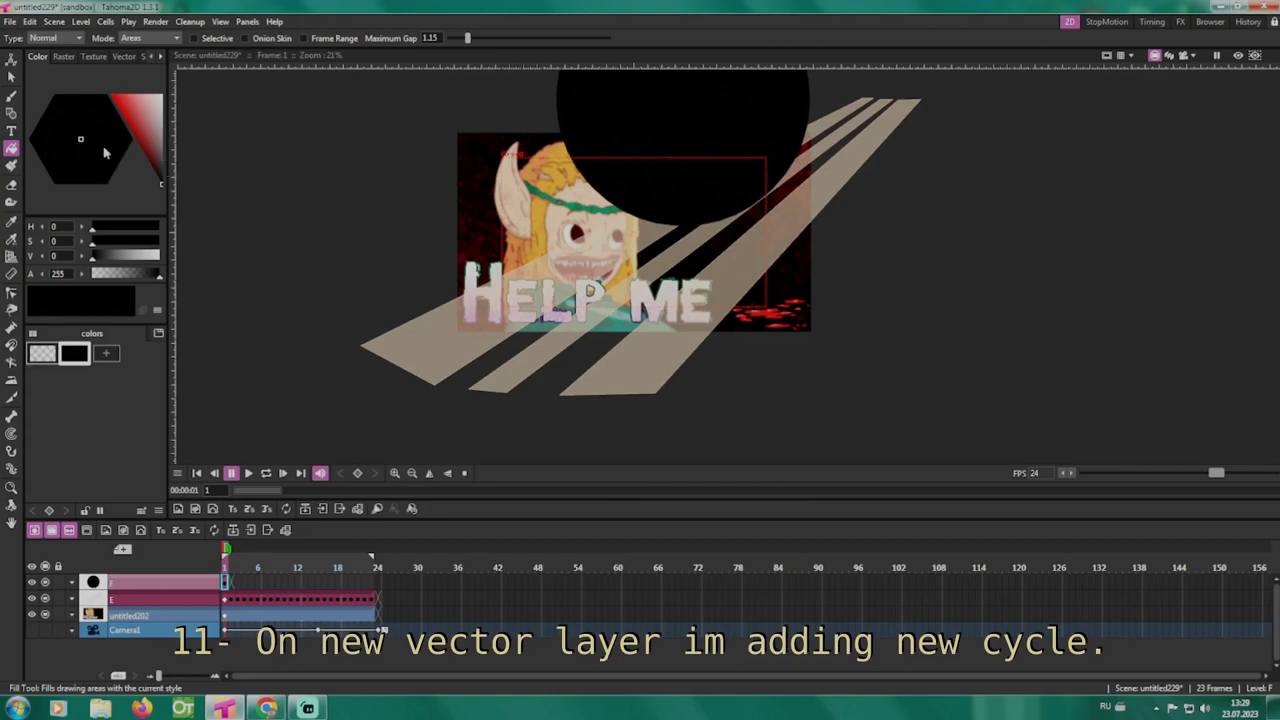
click(11, 76)
mouse_move(138, 150)
mouse_down()
mouse_move(139, 122)
mouse_move(115, 98)
mouse_up()
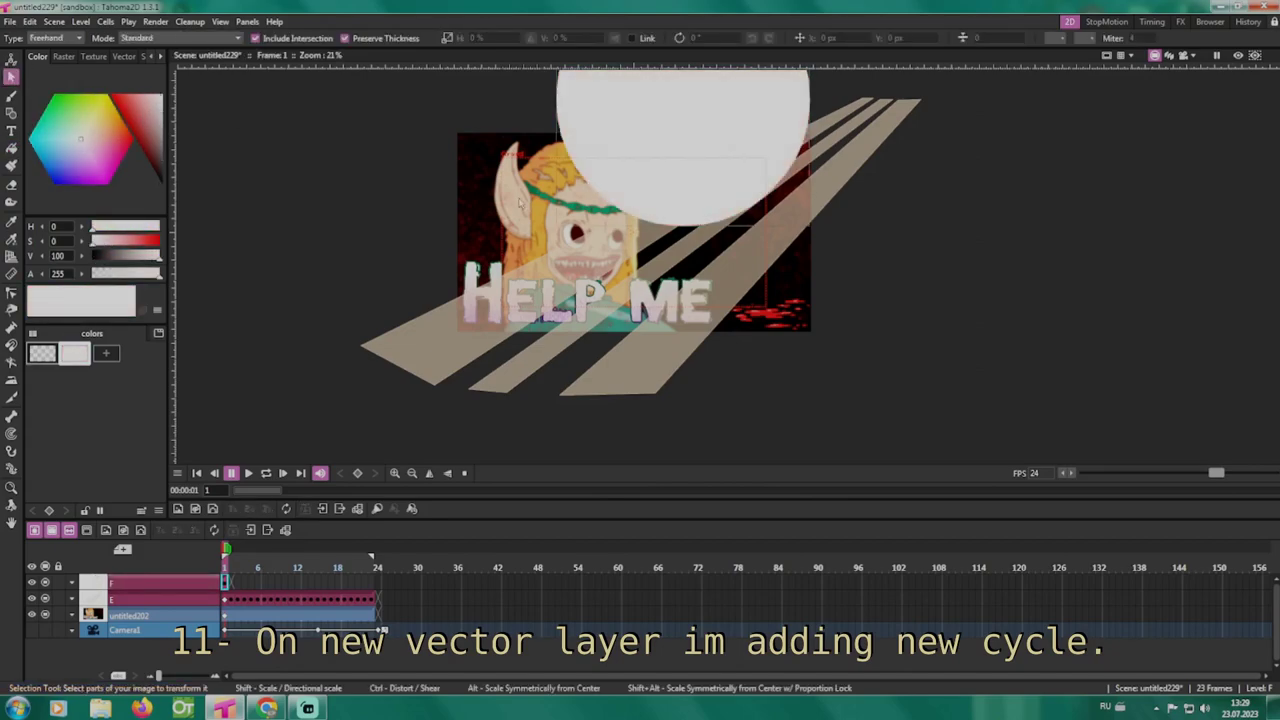
Step: Move the circle over the beams' narrow upper end and recolor it semi-transparent orange with H 21, S 66, V 96, A 187
click(470, 175)
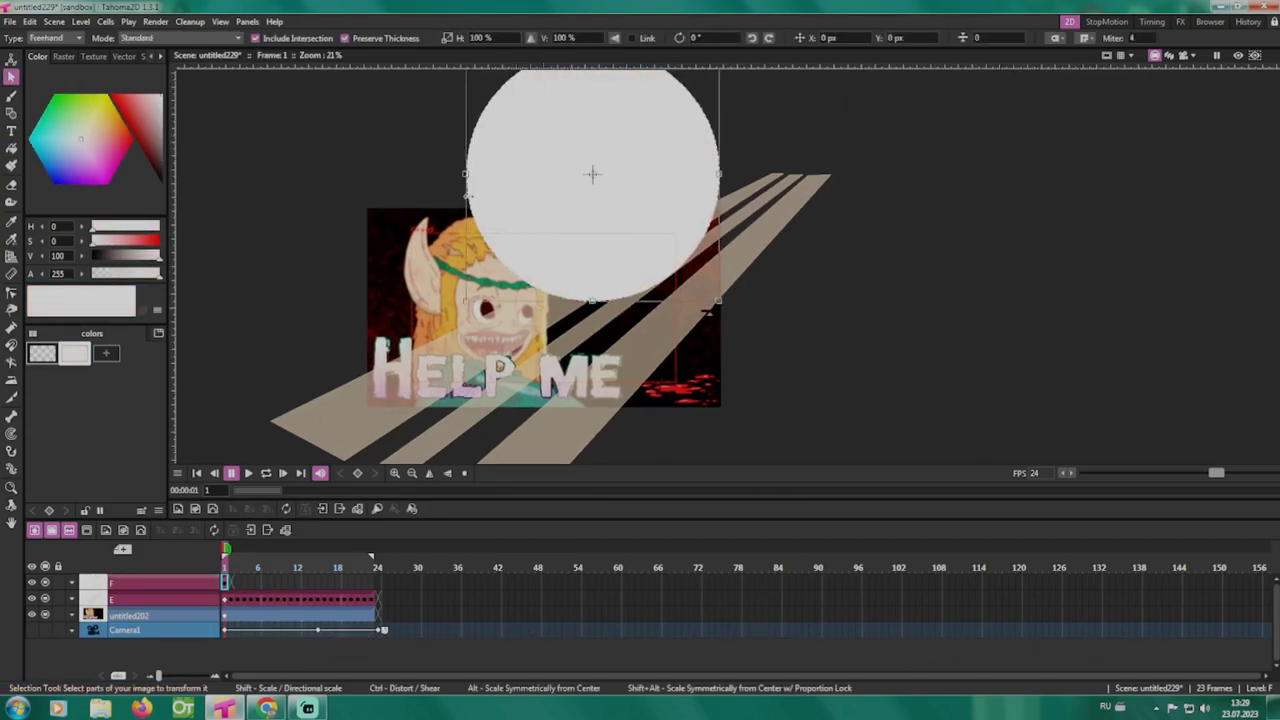
drag(468, 205, 576, 219)
click(950, 281)
click(749, 311)
drag(771, 297, 803, 325)
click(977, 329)
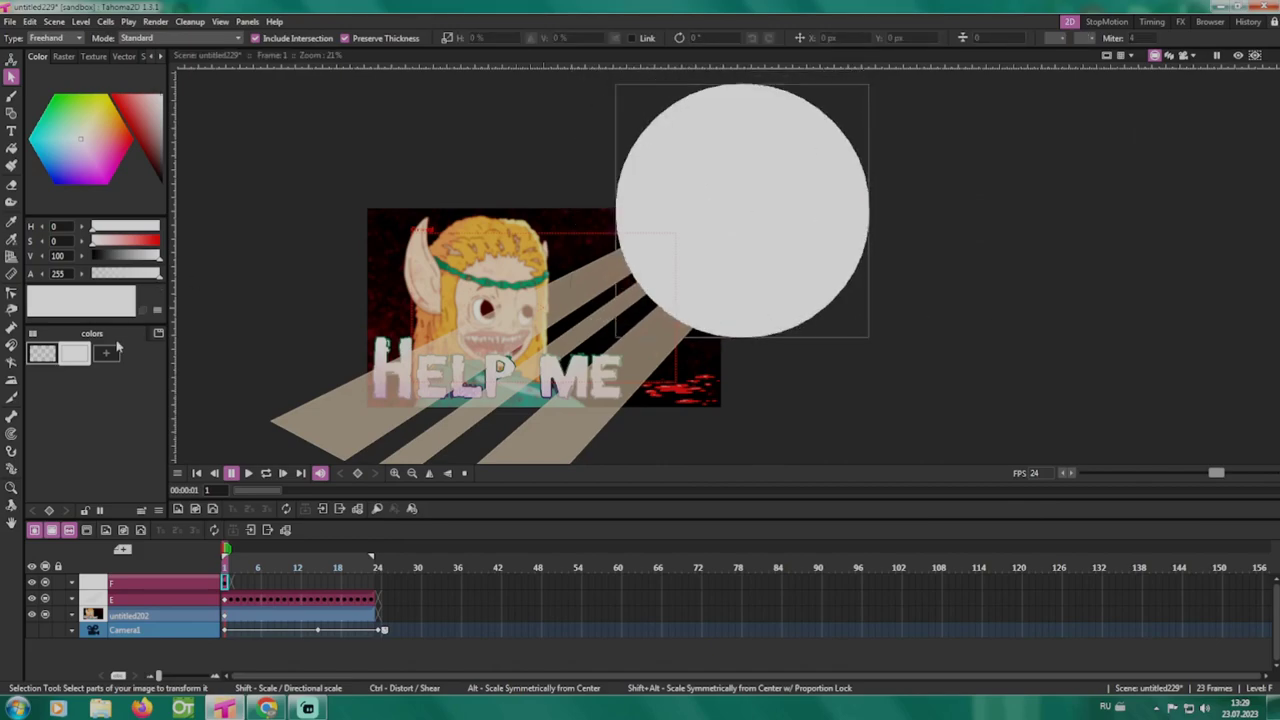
drag(152, 116, 108, 130)
drag(131, 281, 143, 281)
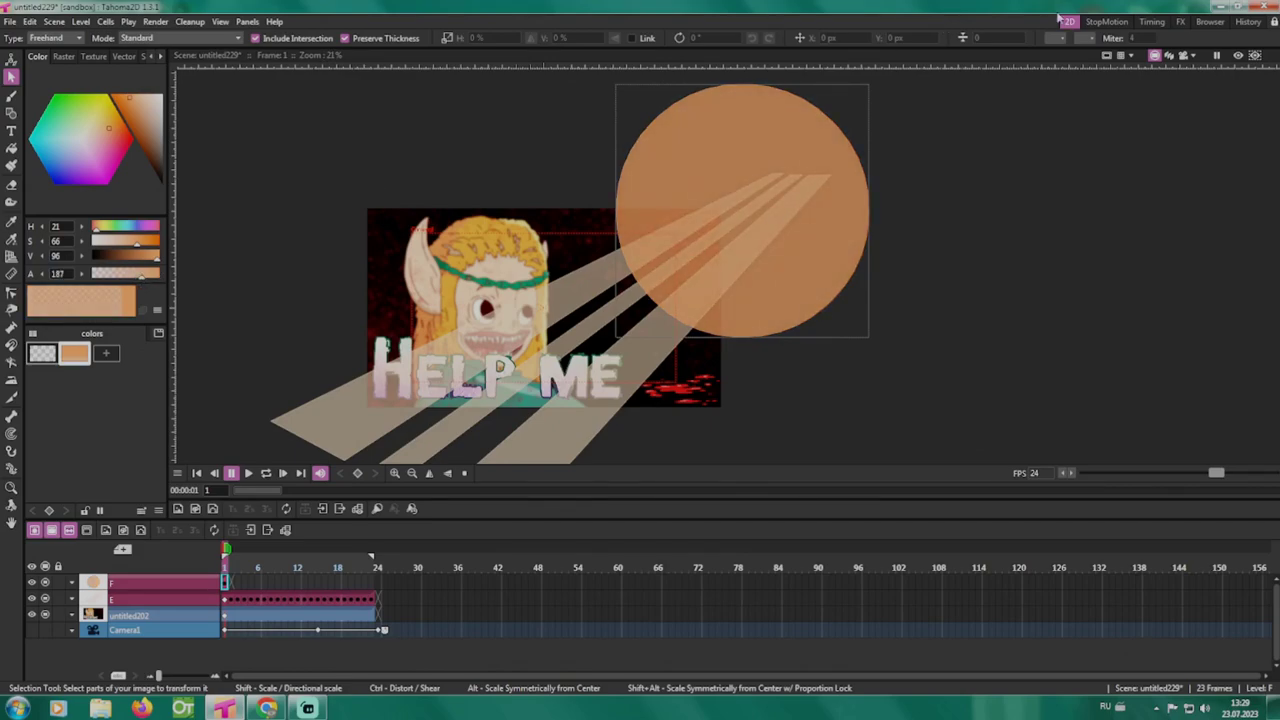
Step: Insert a Blur effect on the circle level's node in the FX room
click(1180, 21)
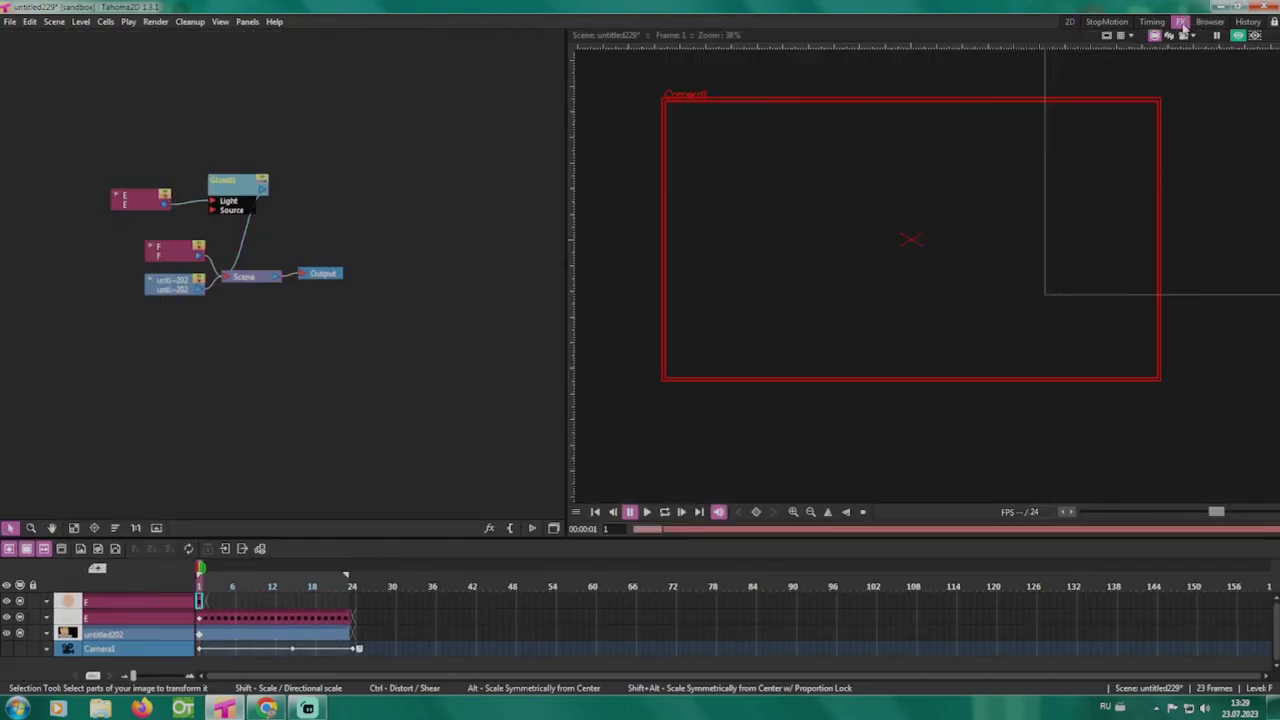
click(175, 252)
drag(175, 252, 114, 248)
right_click(122, 255)
mouse_move(170, 261)
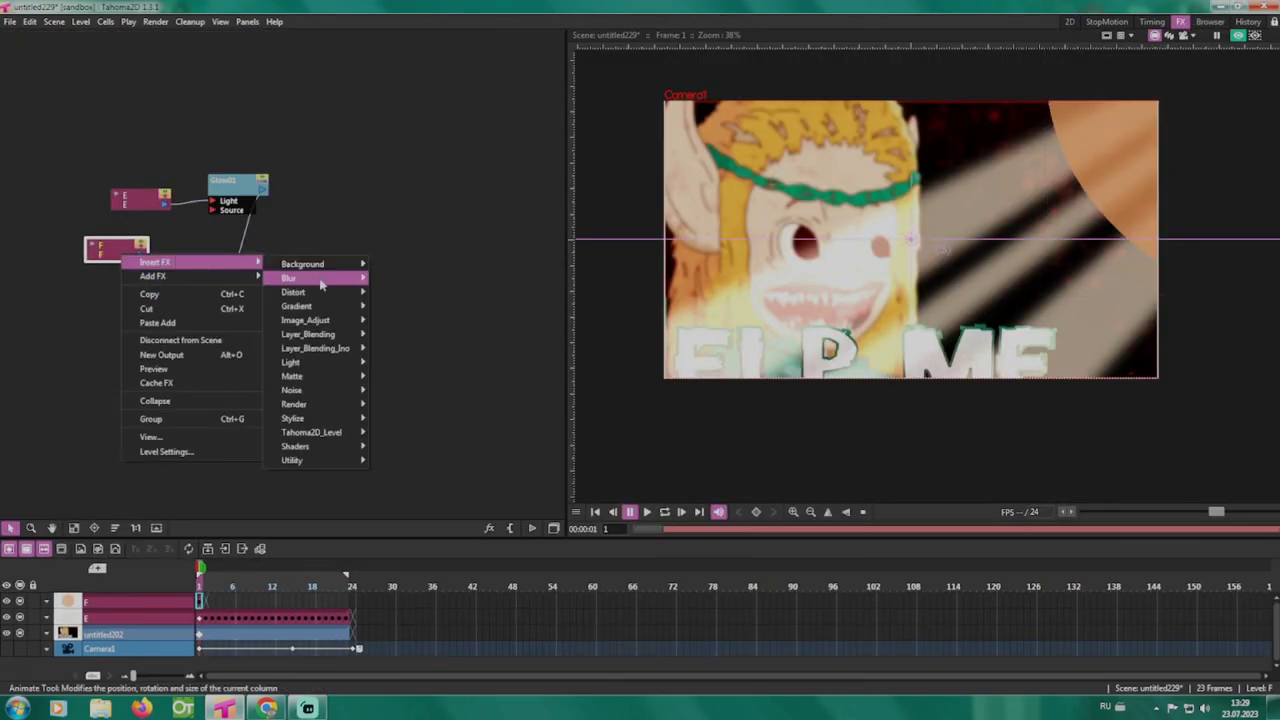
mouse_move(300, 278)
click(436, 283)
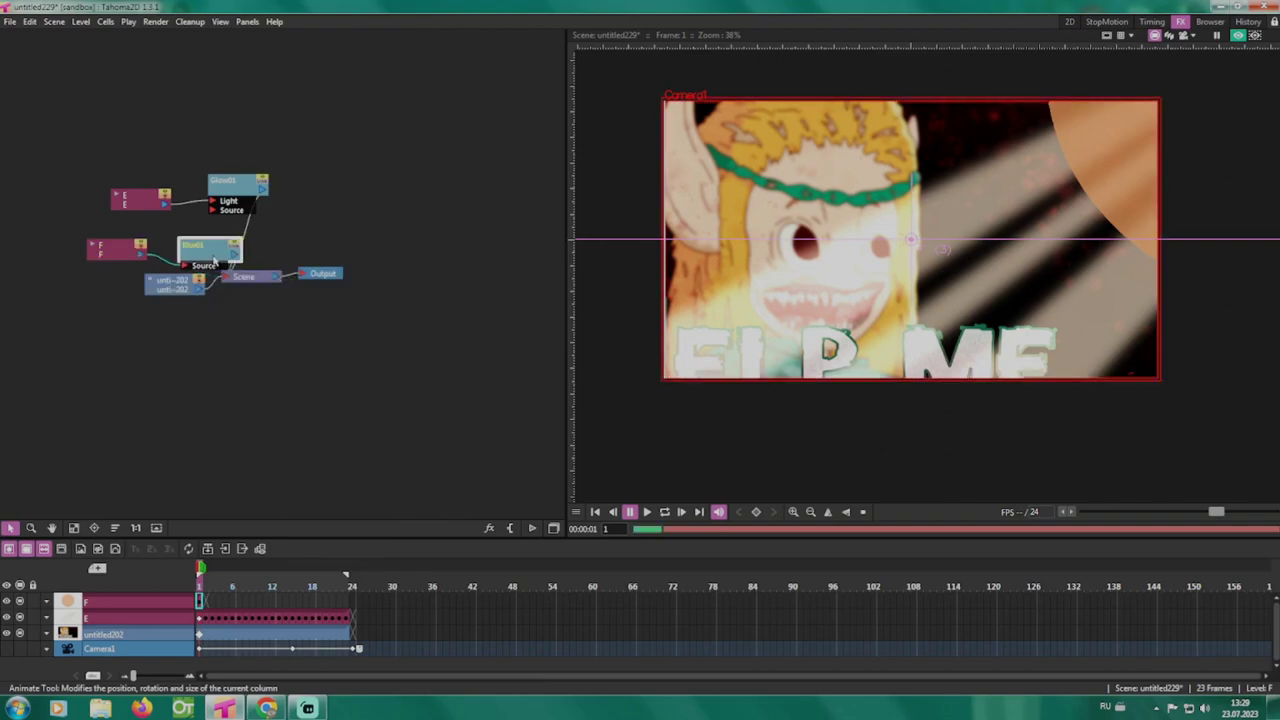
Step: Set the Blur effect's value to 600 px and return to the 2D room
double_click(208, 258)
click(583, 327)
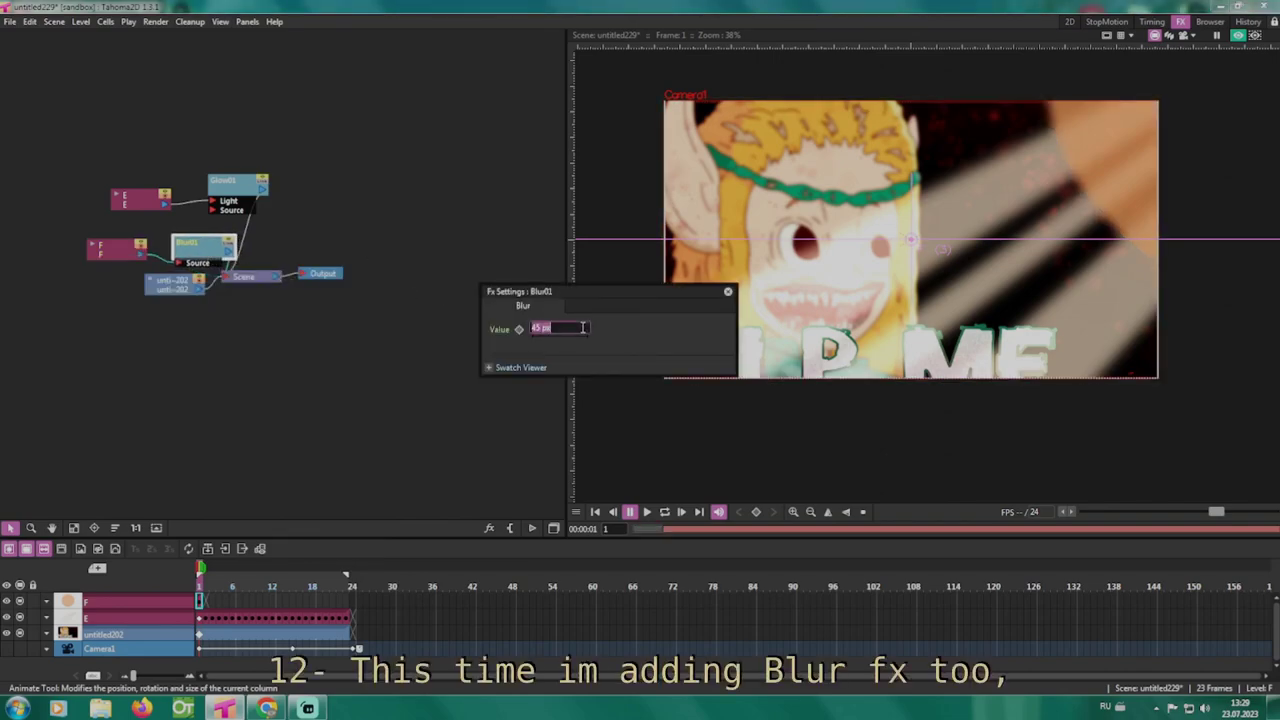
text(600)
key(Return)
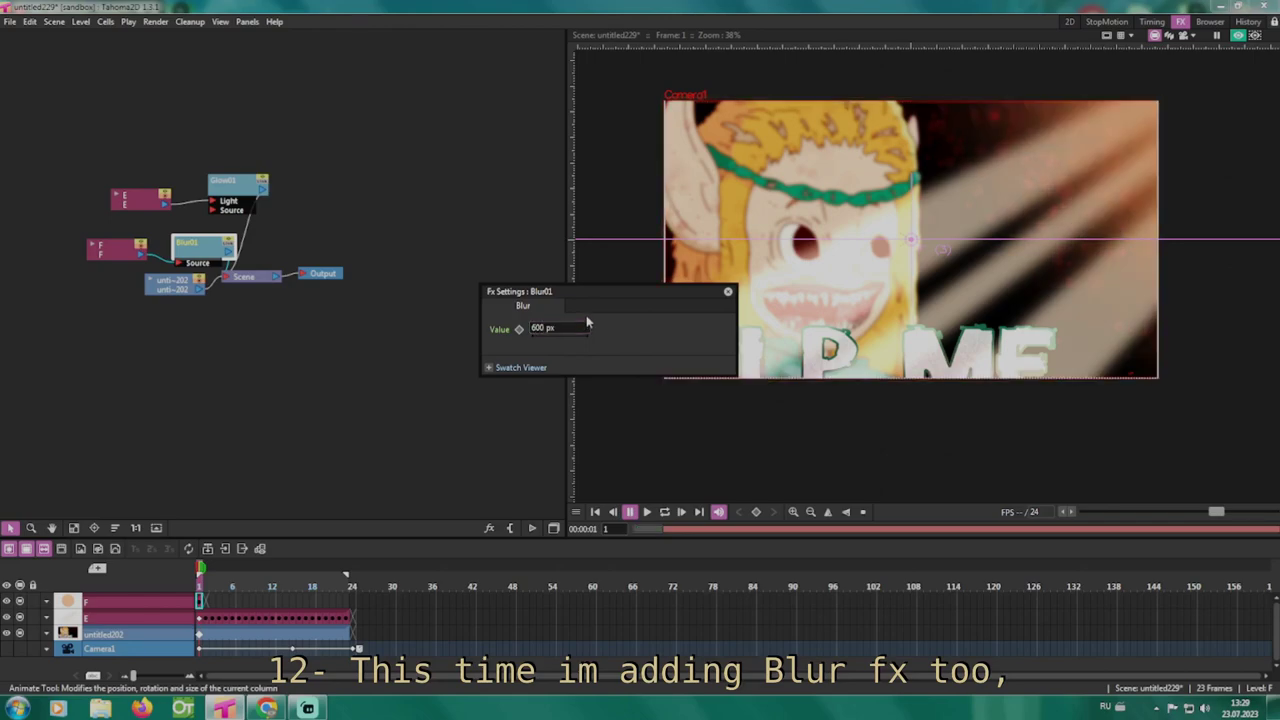
click(727, 291)
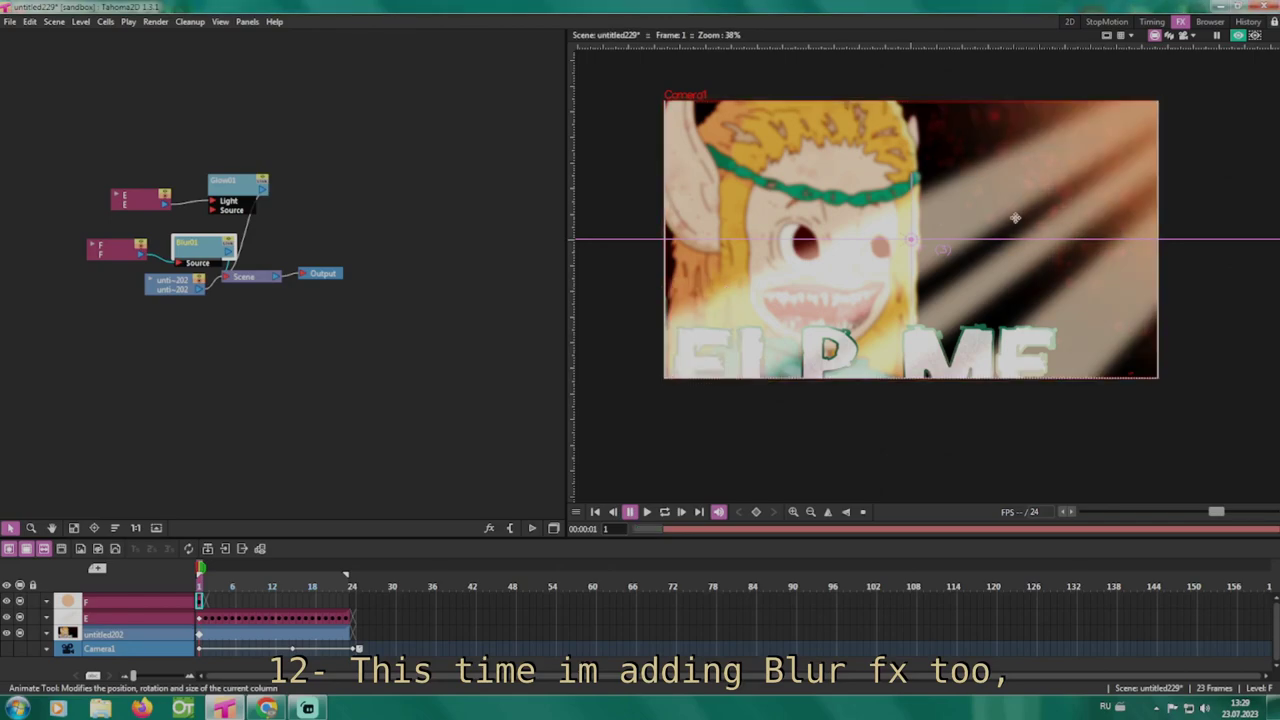
click(1069, 21)
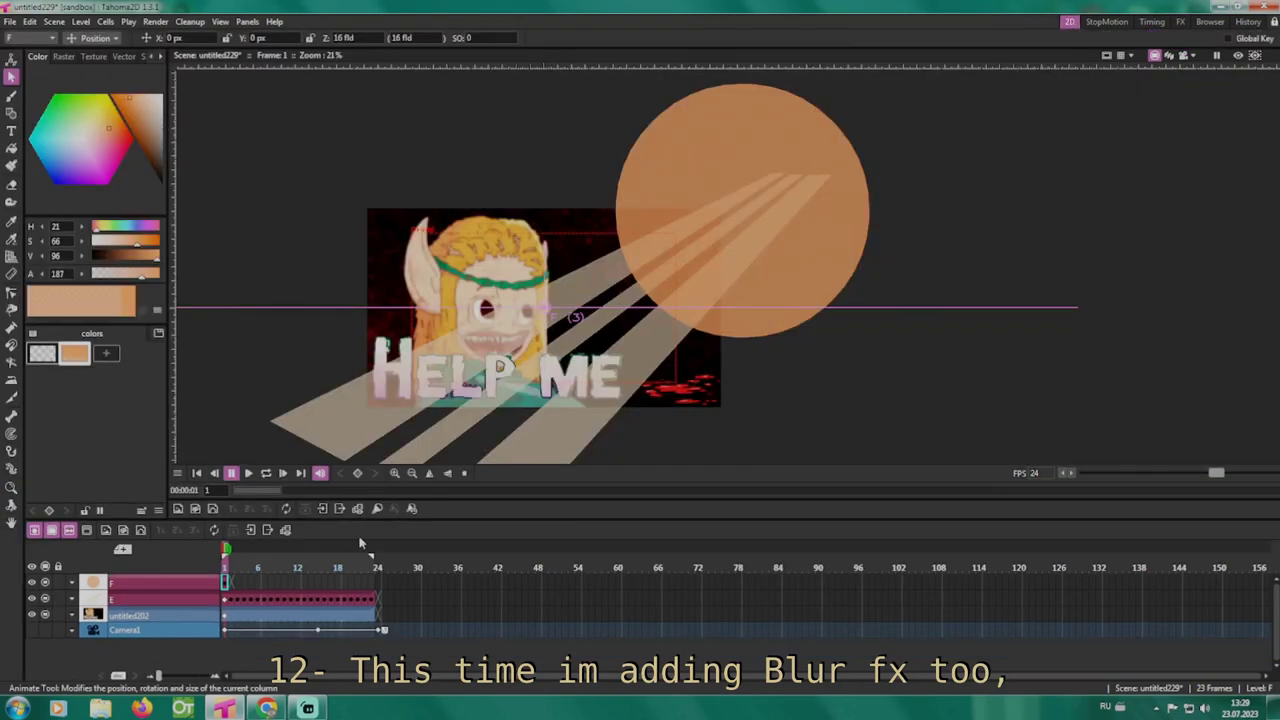
Step: Extend the circle level's exposure to the end of the beam level and set its Z position to 40 fld at frame 1
click(227, 583)
drag(228, 583, 376, 583)
click(168, 584)
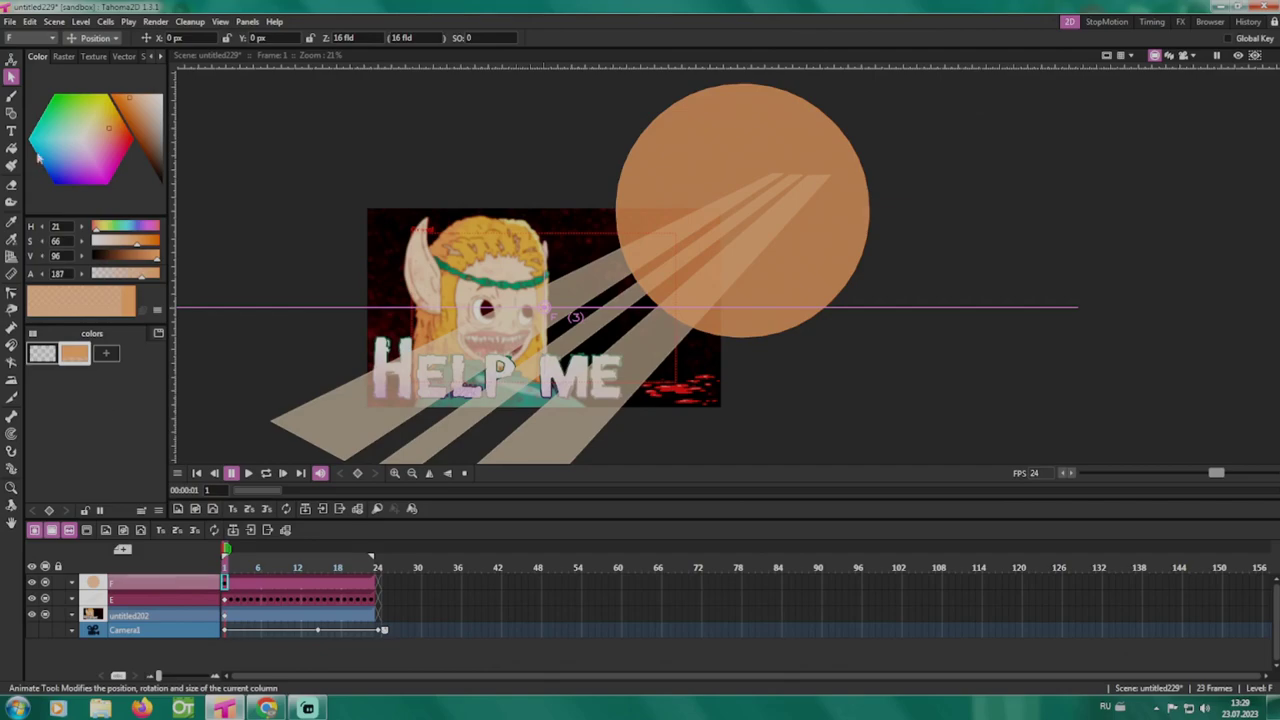
click(378, 40)
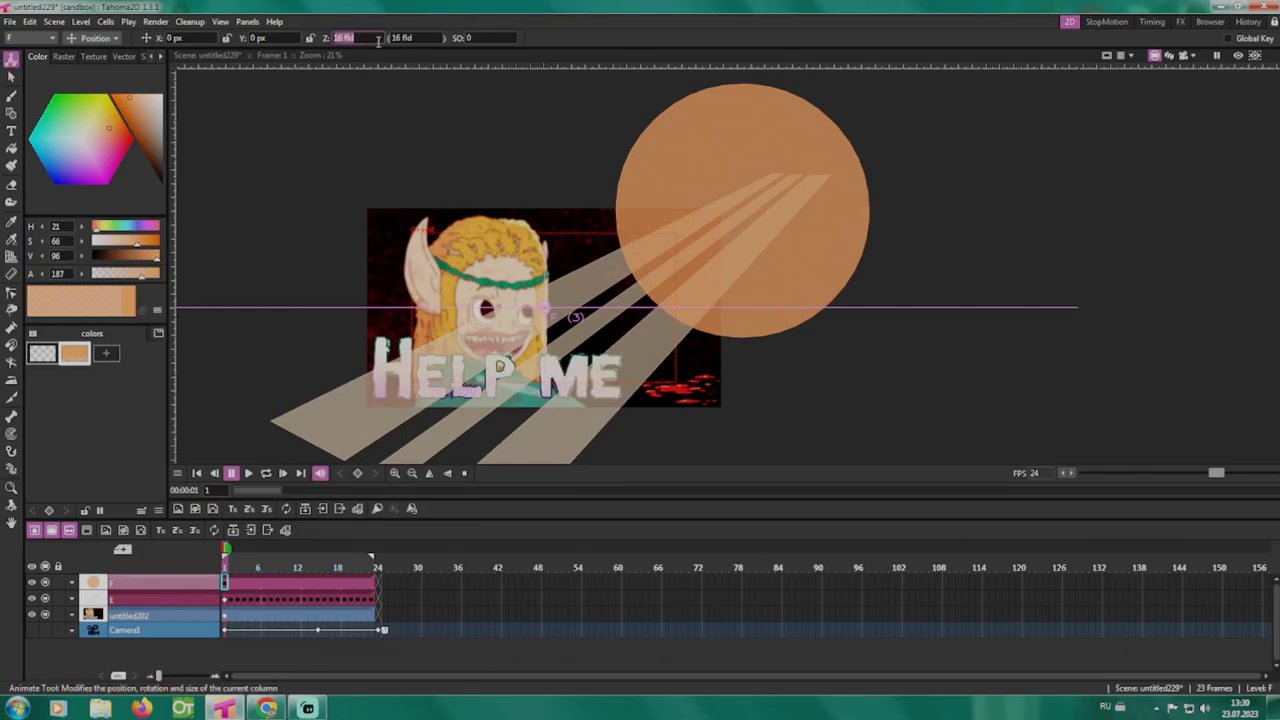
text(40)
key(Return)
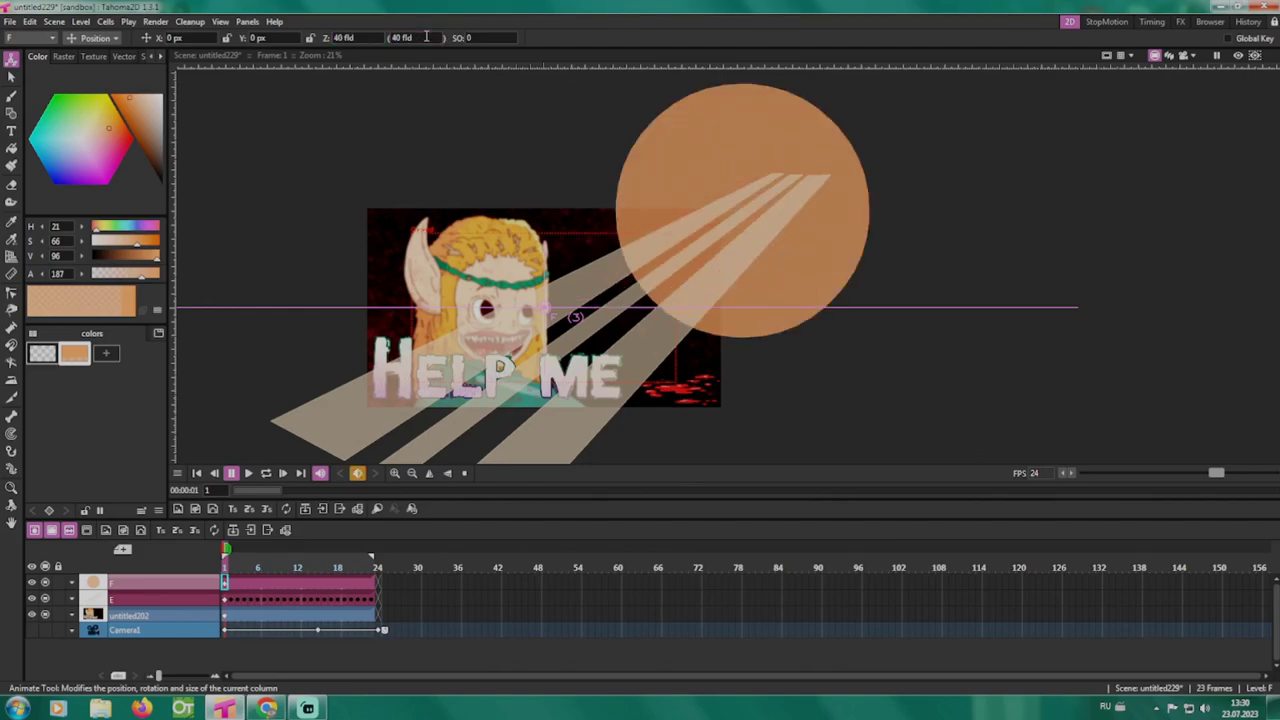
Step: Render a preview of the scene, fit it to the window, play it in a loop, and close the preview
click(155, 21)
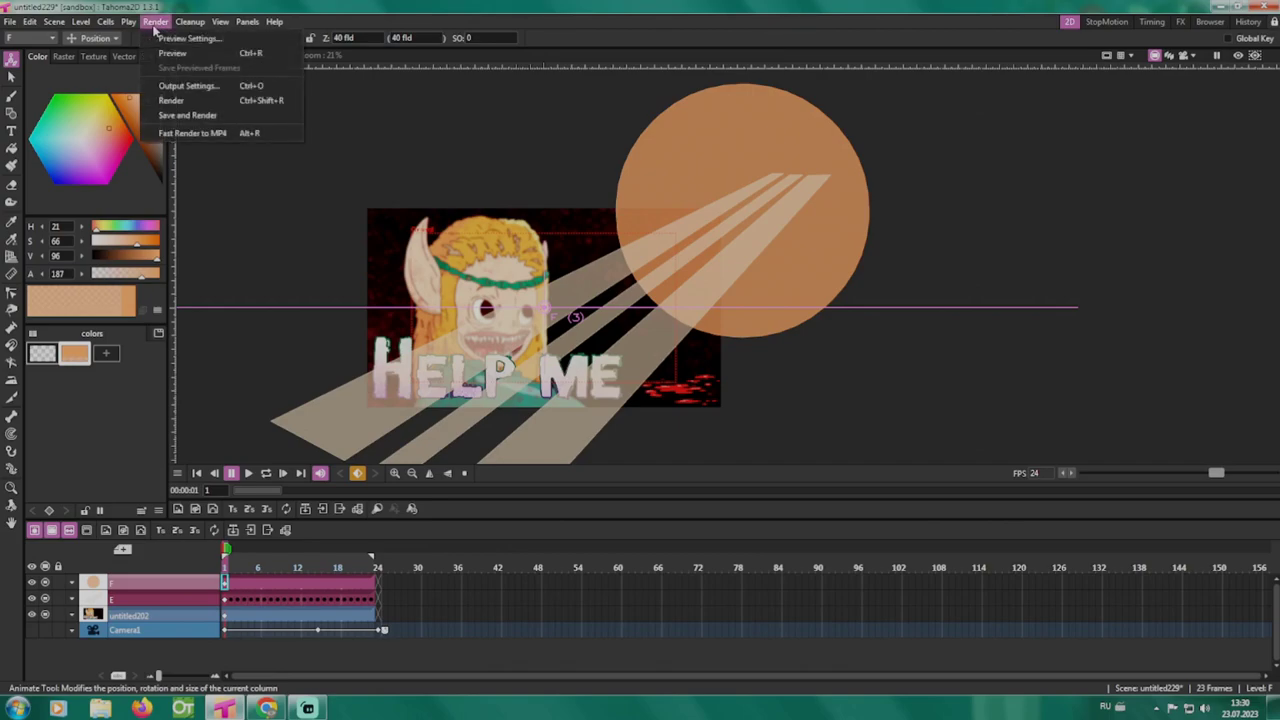
click(172, 55)
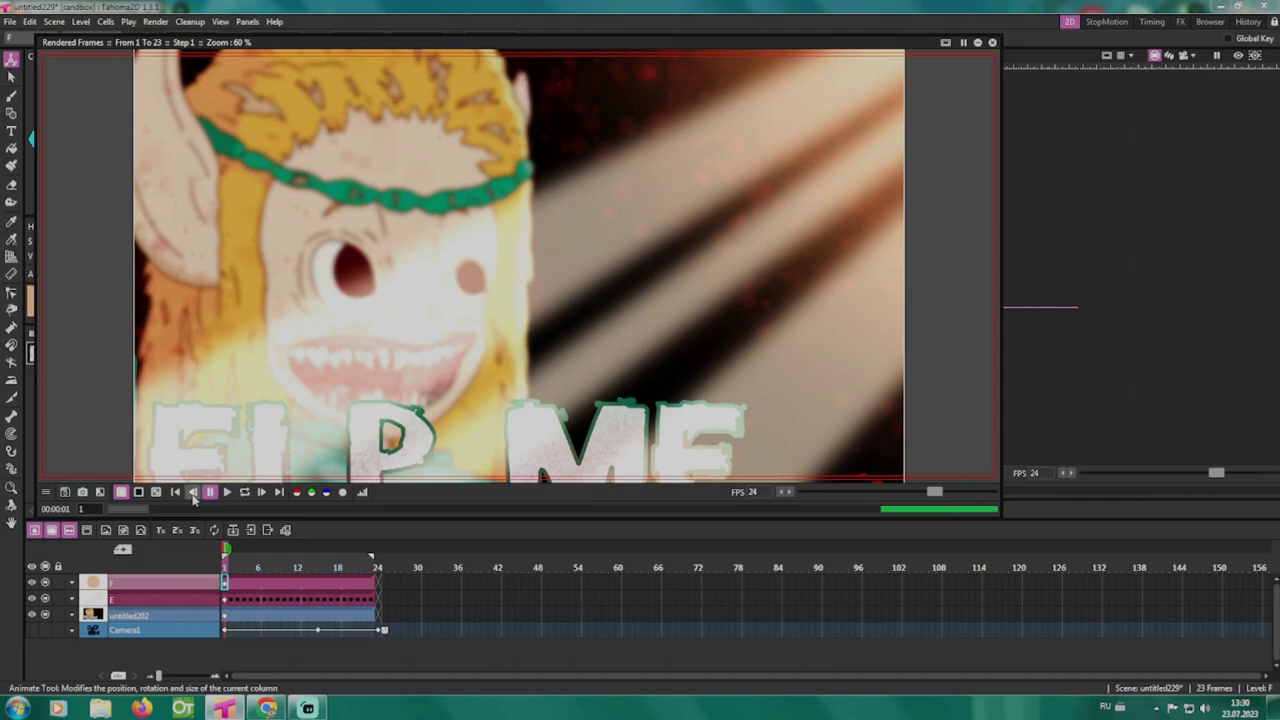
right_click(479, 360)
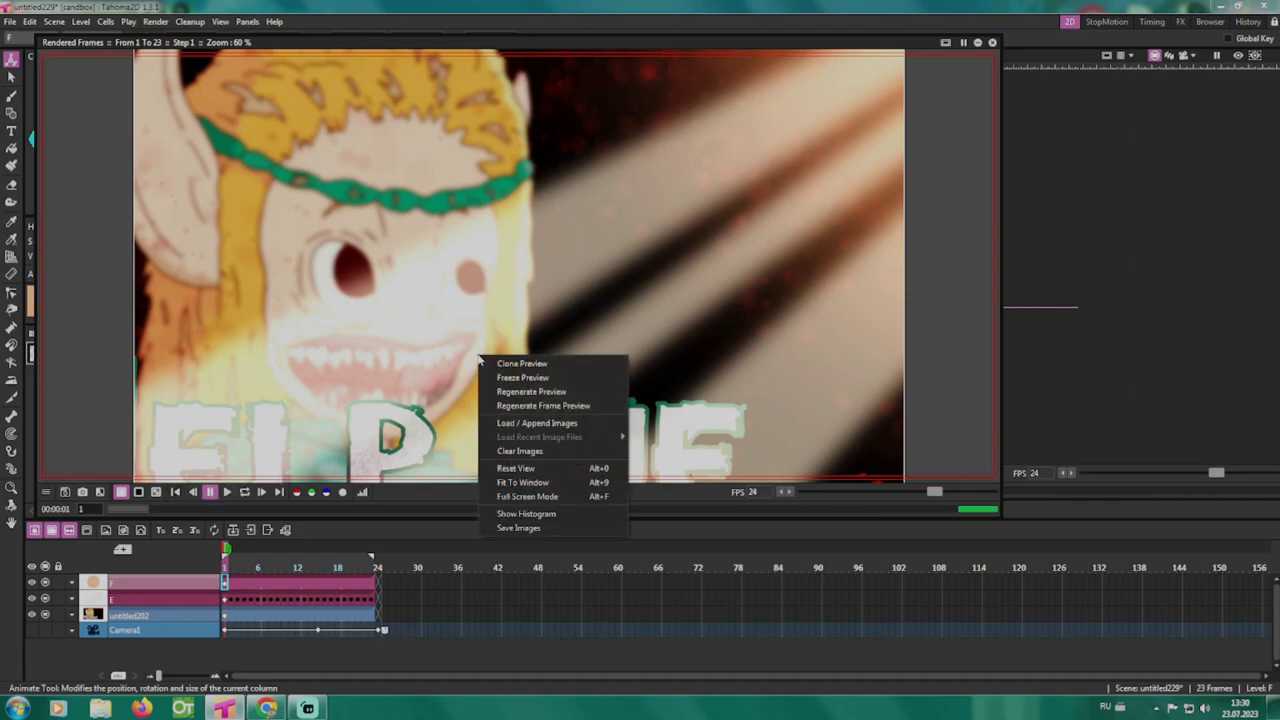
click(520, 480)
click(245, 491)
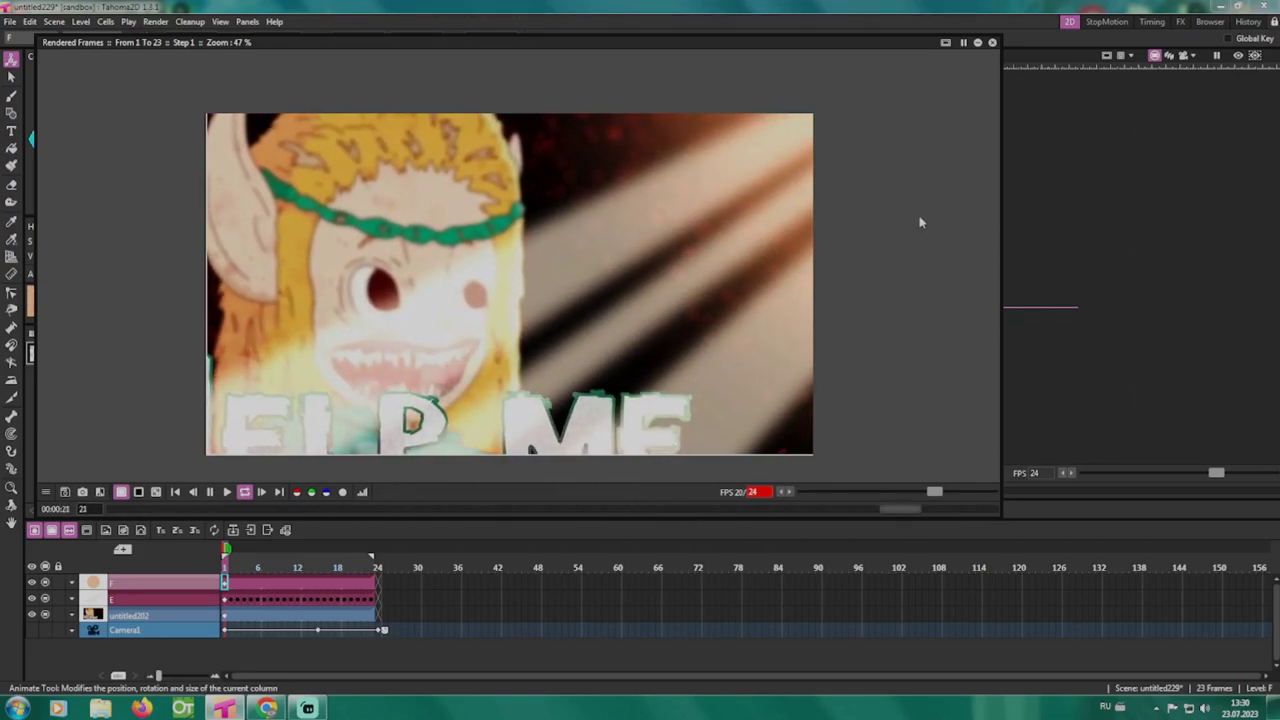
click(993, 43)
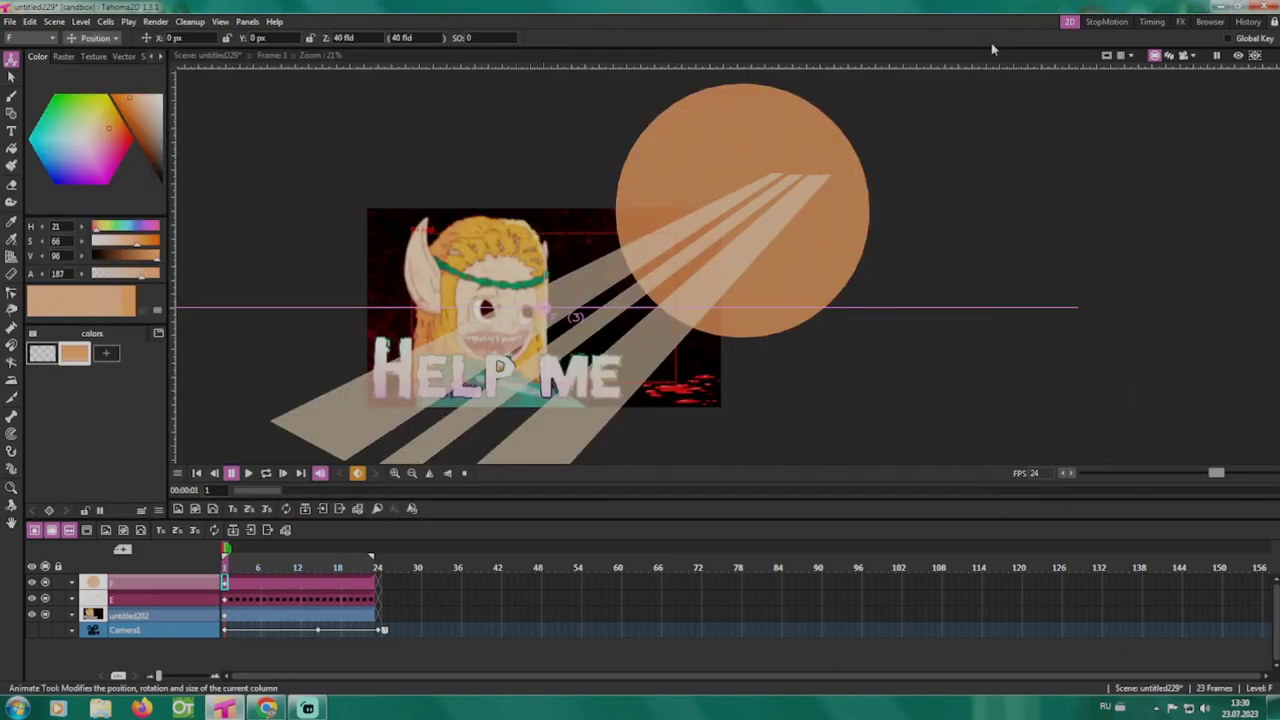